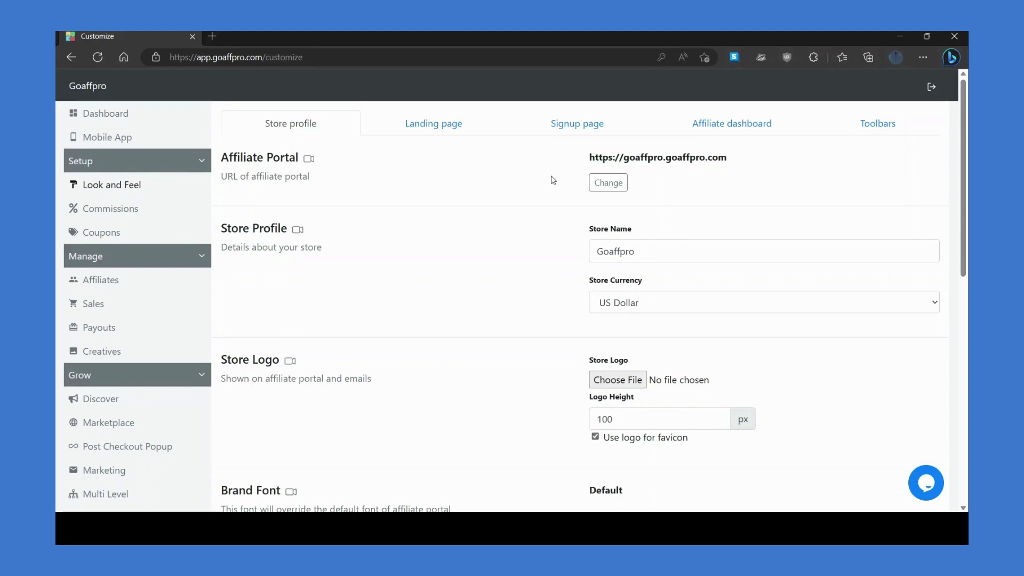
- Look at the own-shop subdomain option in the portal domain settings, then close them unchanged
{"action": "left_click", "coordinate": [608, 182]}
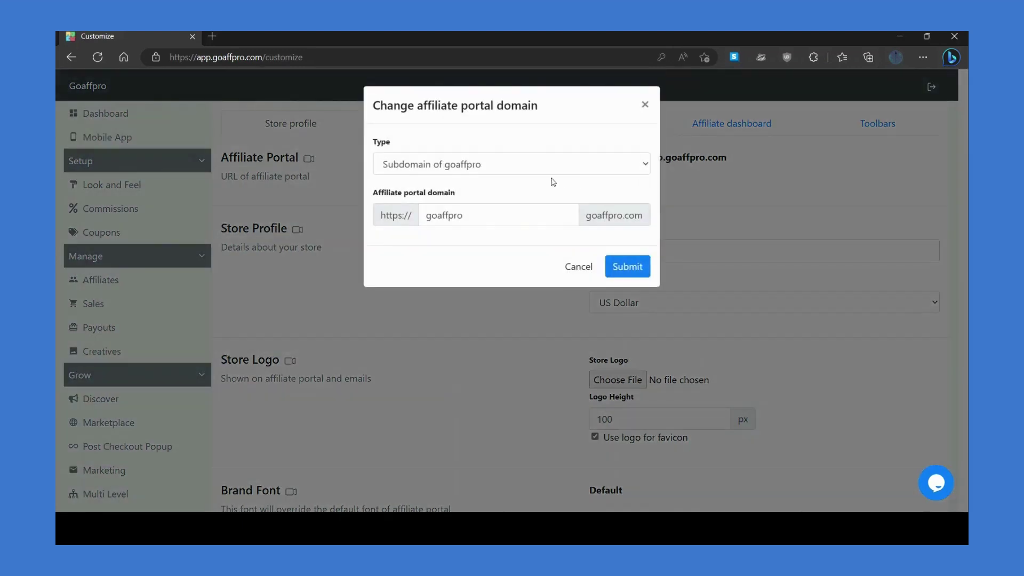
{"action": "left_click", "coordinate": [474, 172]}
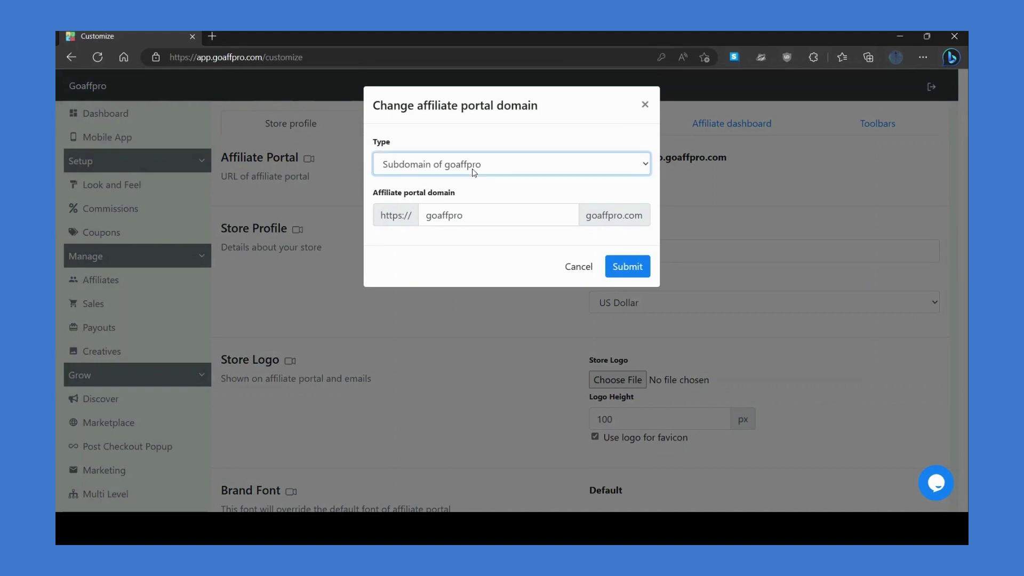
{"action": "key", "text": "Down"}
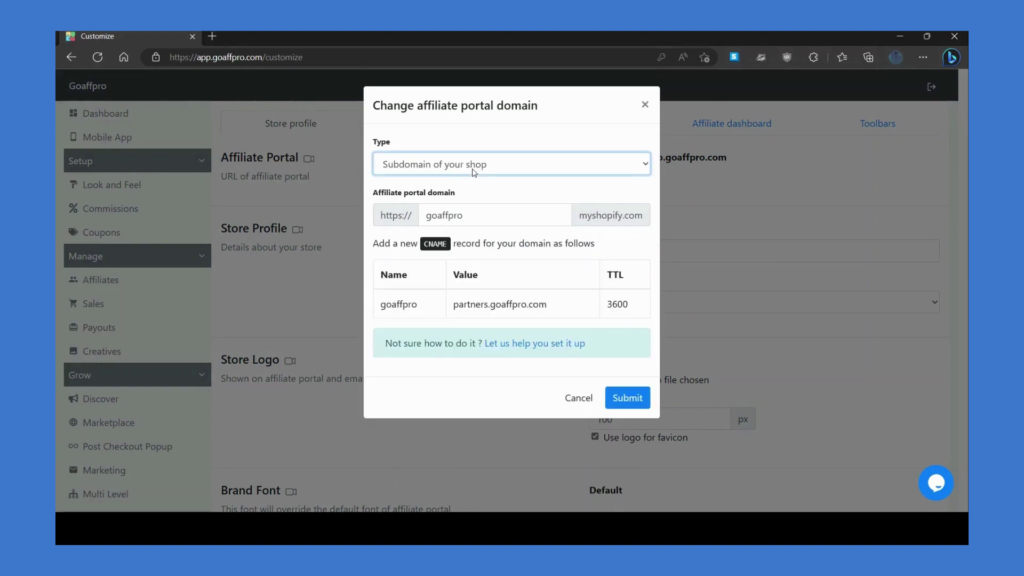
{"action": "left_click", "coordinate": [481, 191]}
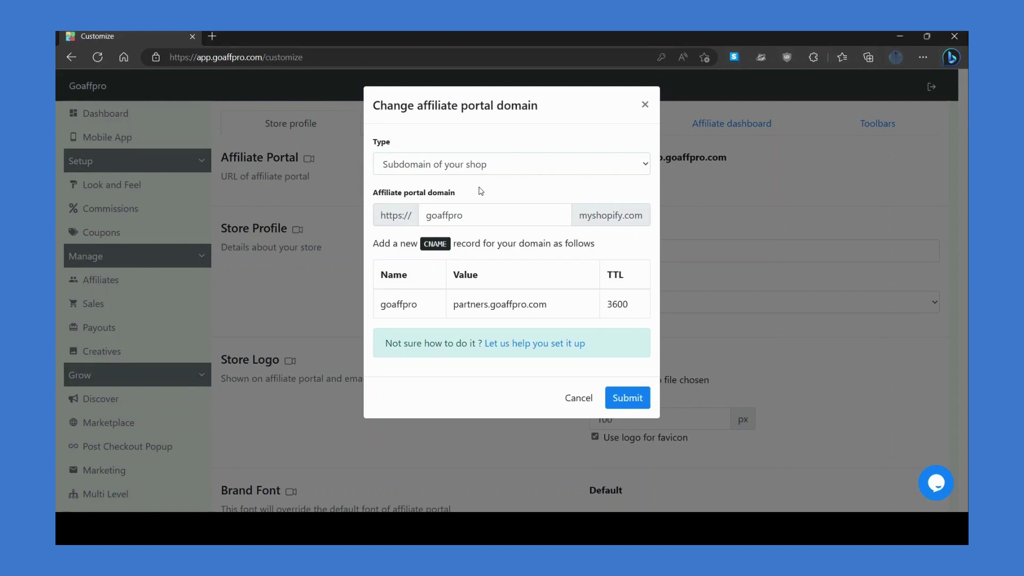
{"action": "left_click", "coordinate": [474, 215]}
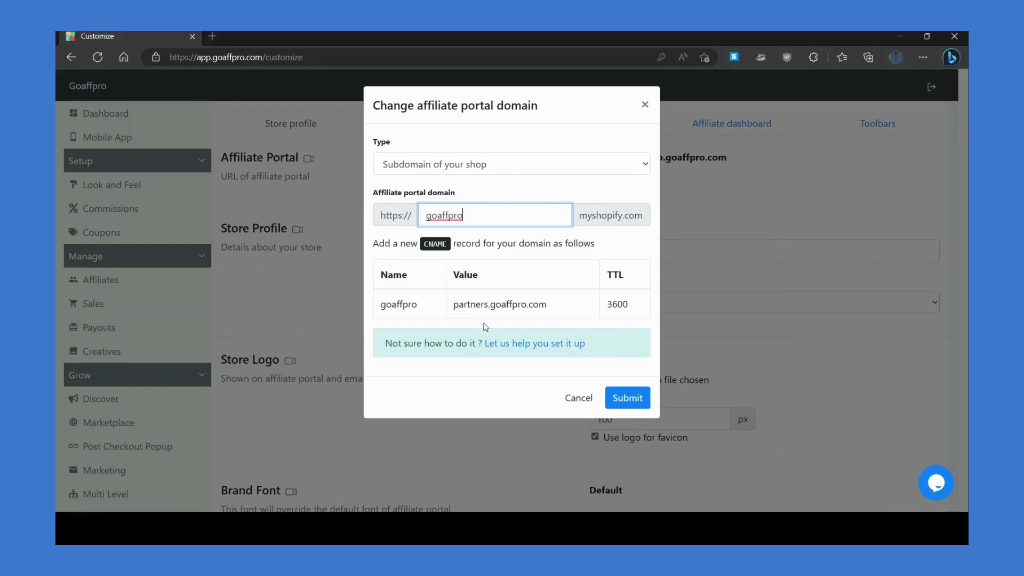
{"action": "left_click", "coordinate": [315, 291]}
- Upload the puzzle-piece image as the store logo
{"action": "scroll", "coordinate": [315, 291], "scroll_direction": "down", "scroll_amount": 2}
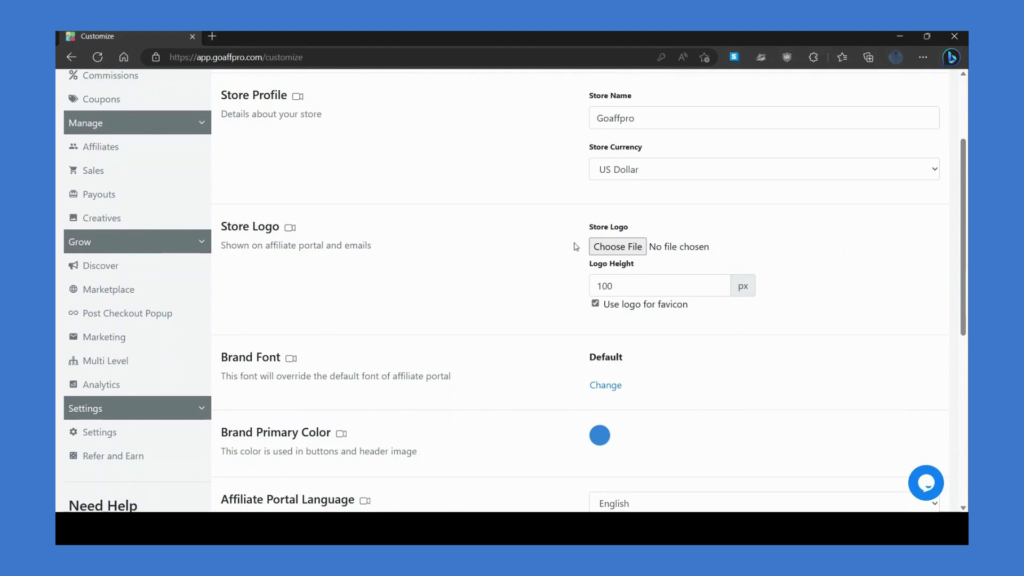
{"action": "left_click", "coordinate": [613, 247]}
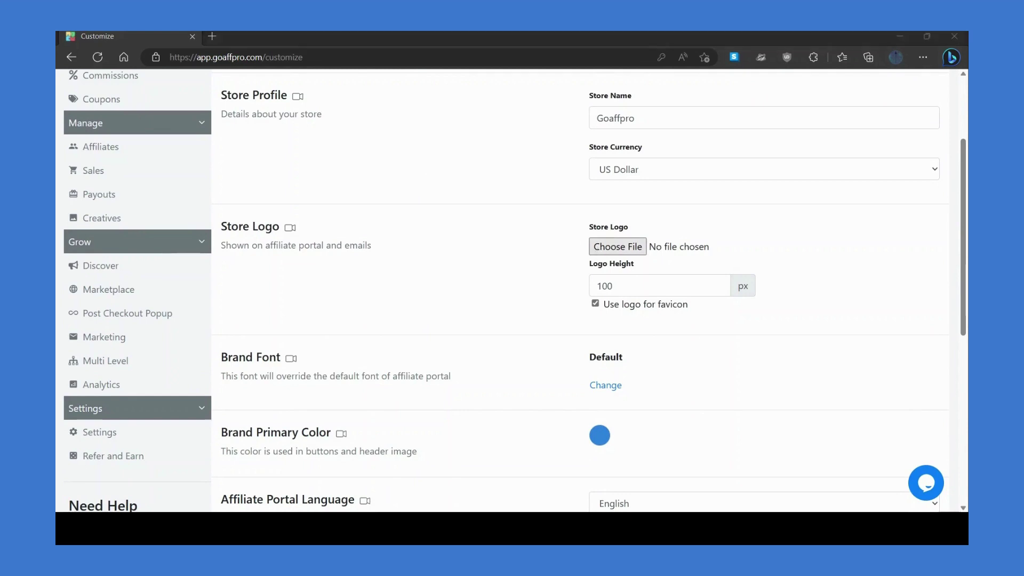
{"action": "key", "text": "Return"}
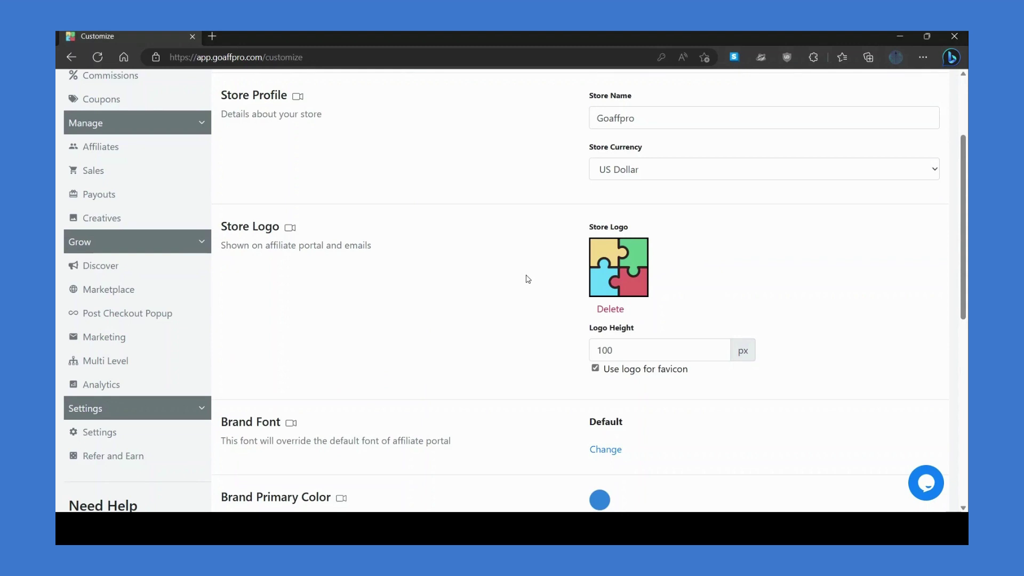
{"action": "scroll", "coordinate": [527, 279], "scroll_direction": "down", "scroll_amount": 2}
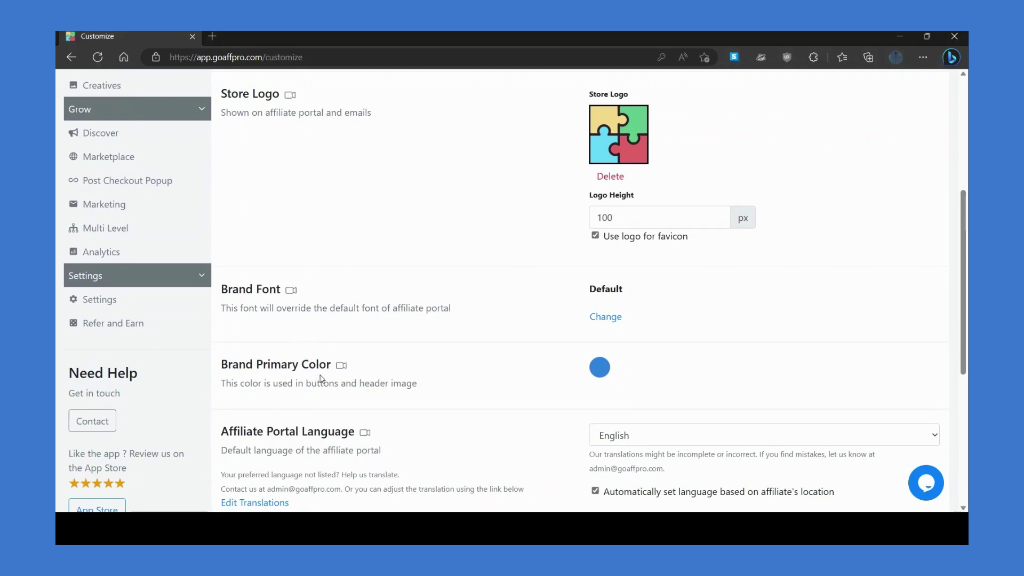
- Open the Brand Primary Color picker, close it unchanged, and scroll through the settings page
{"action": "left_click", "coordinate": [596, 374]}
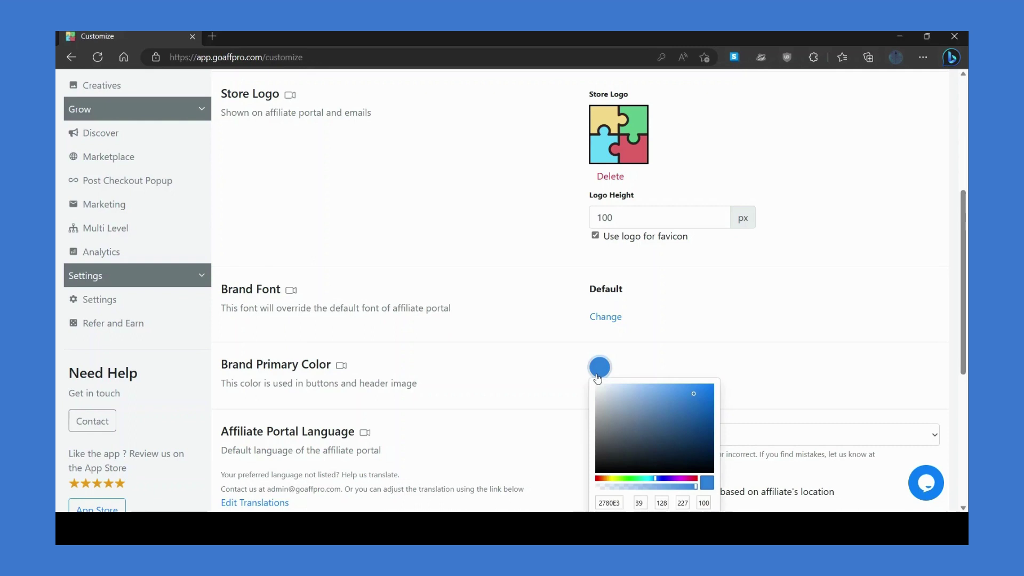
{"action": "scroll", "coordinate": [618, 389], "scroll_direction": "down", "scroll_amount": 3}
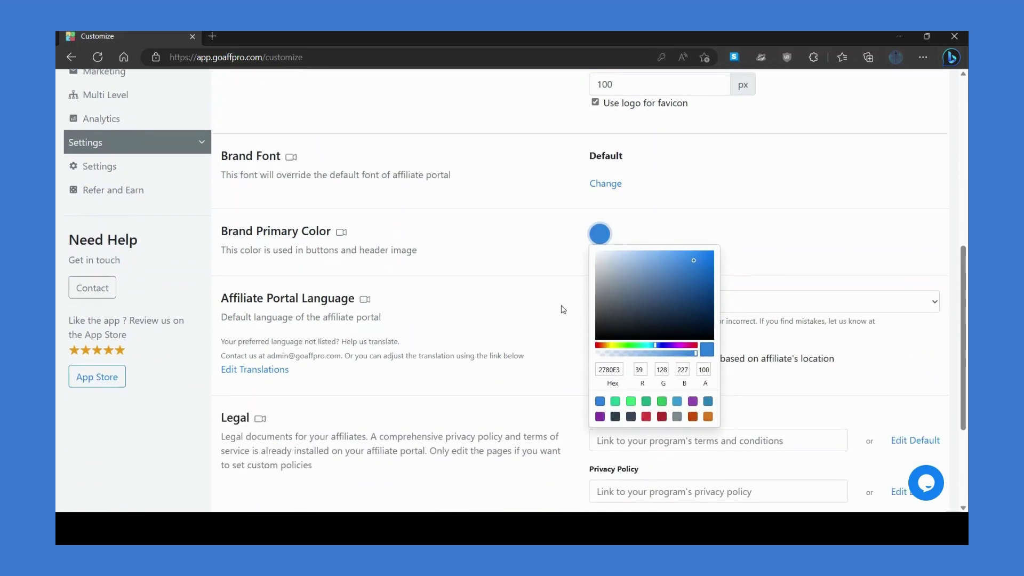
{"action": "left_click", "coordinate": [554, 302]}
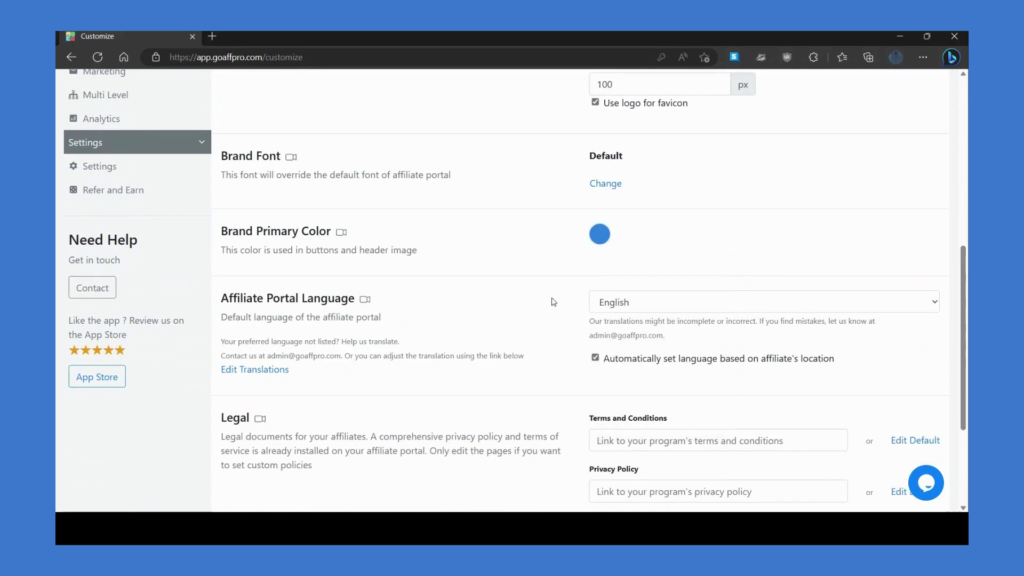
{"action": "scroll", "coordinate": [517, 328], "scroll_direction": "down", "scroll_amount": 3}
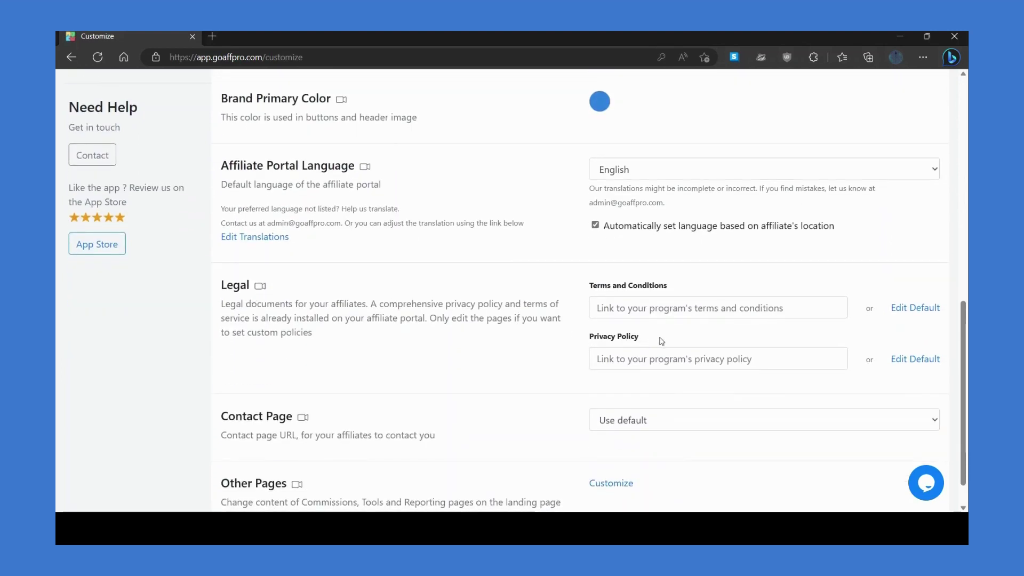
{"action": "scroll", "coordinate": [464, 297], "scroll_direction": "up", "scroll_amount": 10}
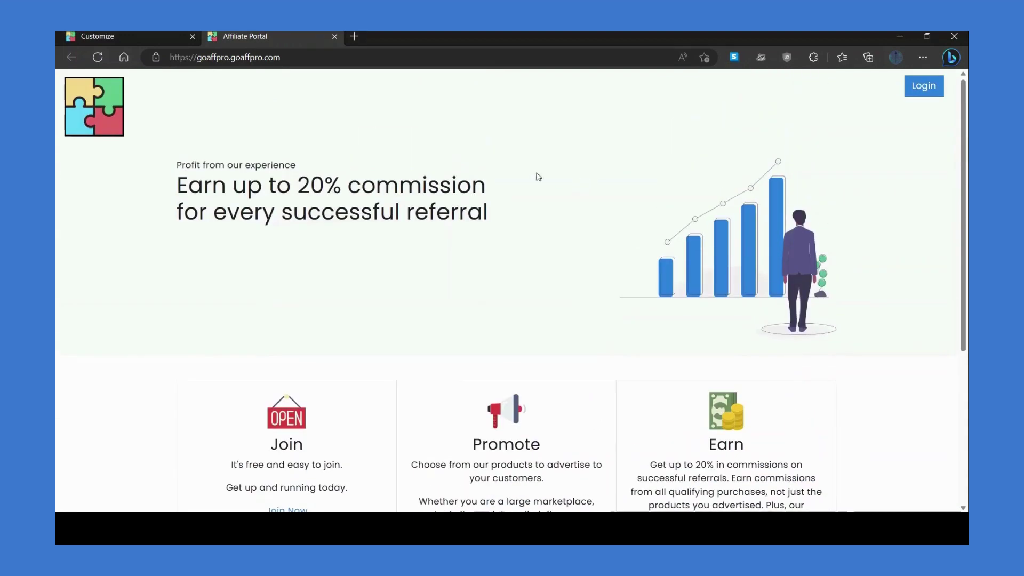
- In the Top Banner editor, review the background image, super text, button text and card group settings
{"action": "left_click", "coordinate": [160, 38]}
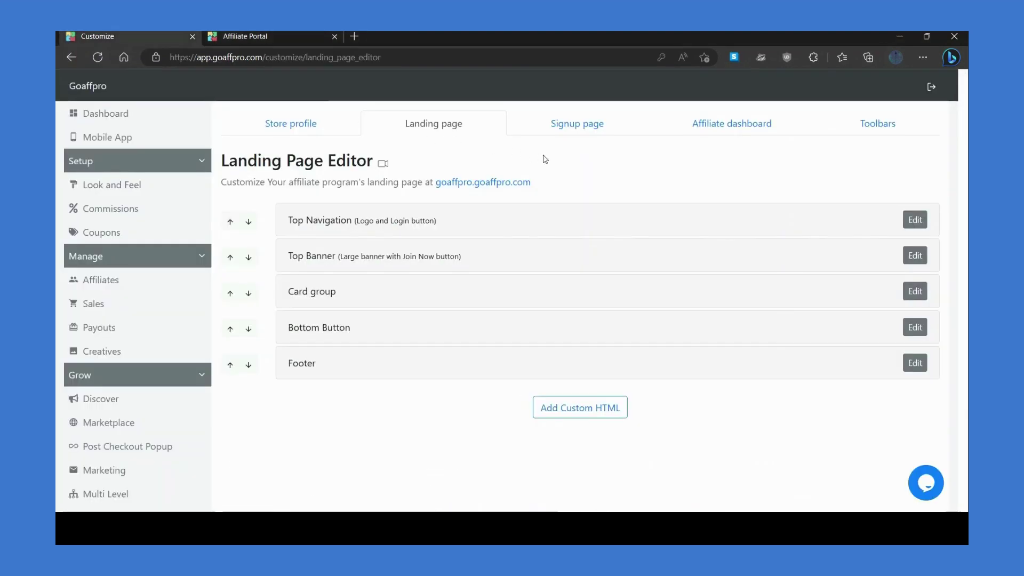
{"action": "left_click", "coordinate": [914, 255]}
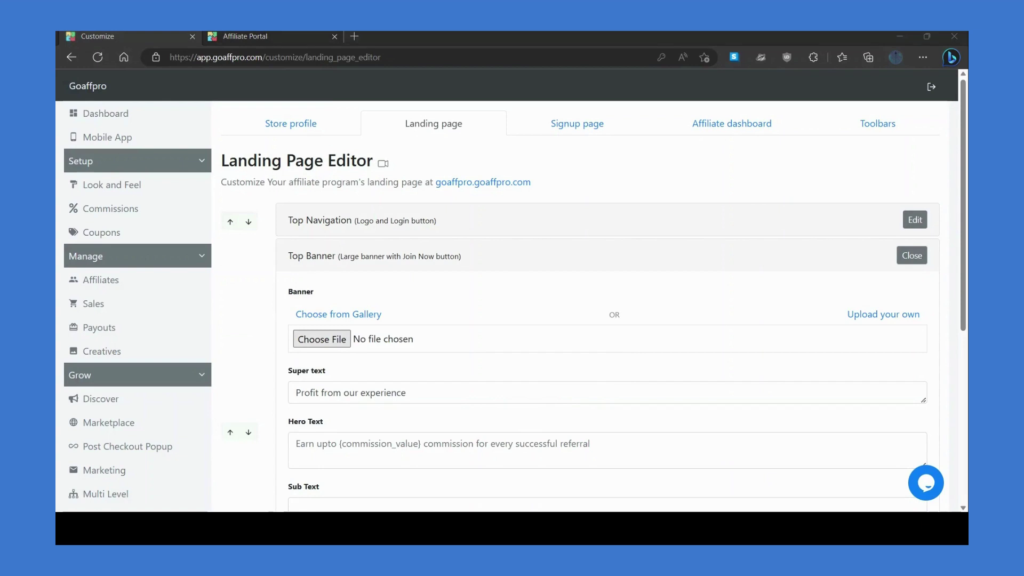
{"action": "scroll", "coordinate": [531, 300], "scroll_direction": "down", "scroll_amount": 2}
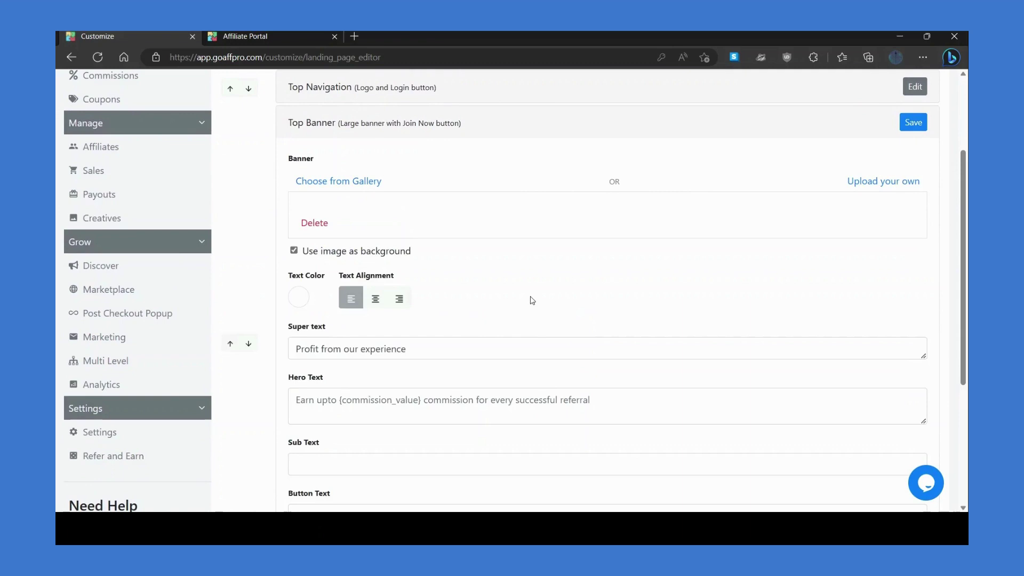
{"action": "scroll", "coordinate": [531, 300], "scroll_direction": "down", "scroll_amount": 2}
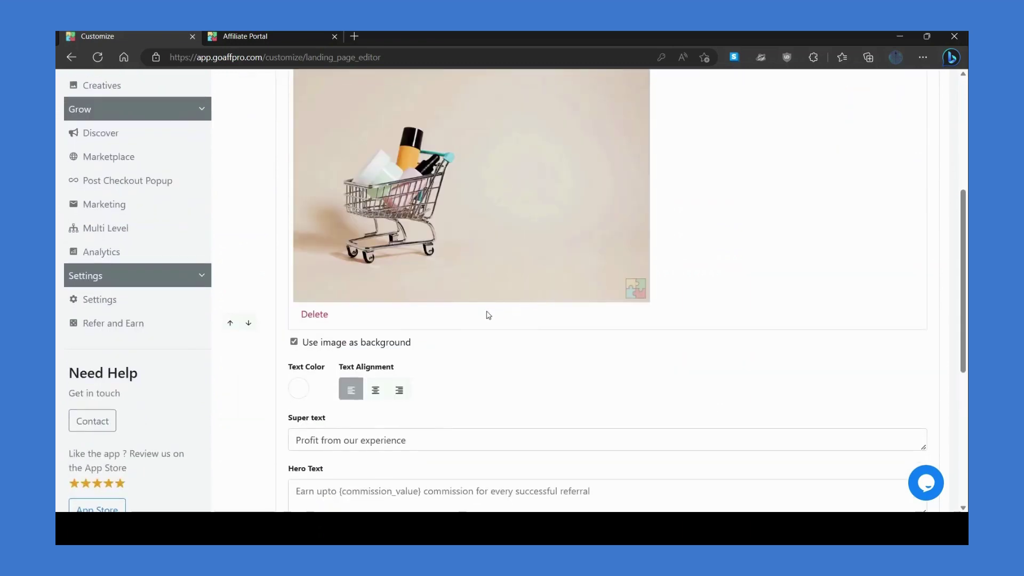
{"action": "scroll", "coordinate": [515, 317], "scroll_direction": "down", "scroll_amount": 5}
{"action": "left_click", "coordinate": [515, 304]}
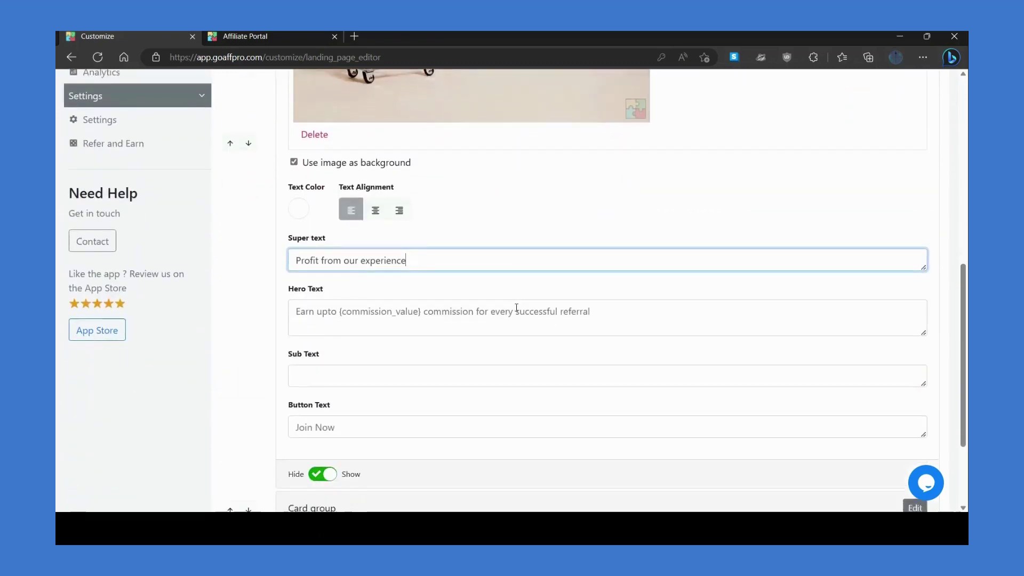
{"action": "left_click", "coordinate": [524, 336]}
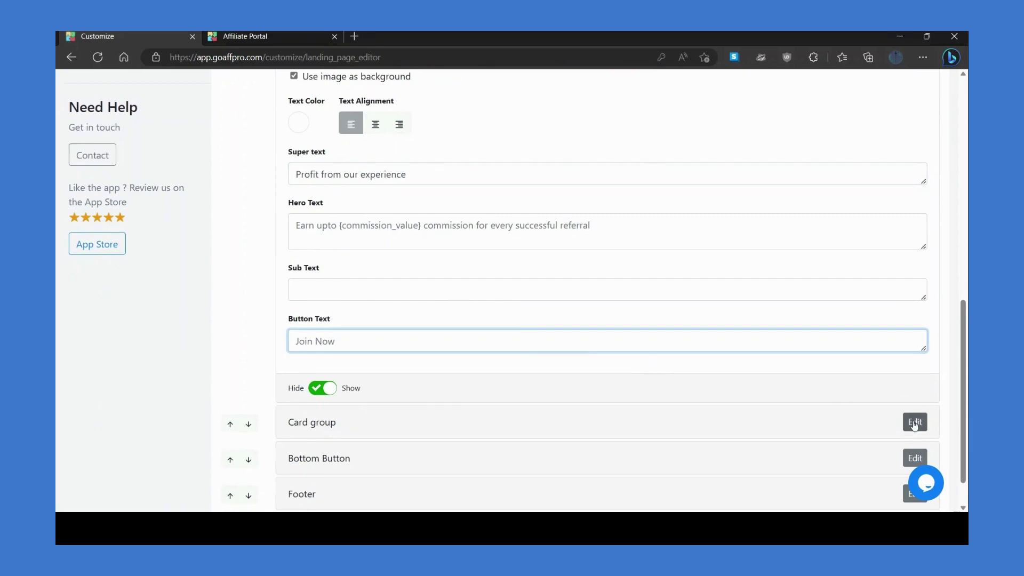
{"action": "left_click", "coordinate": [915, 422]}
{"action": "scroll", "coordinate": [679, 366], "scroll_direction": "down", "scroll_amount": 5}
{"action": "scroll", "coordinate": [680, 367], "scroll_direction": "up", "scroll_amount": 15}
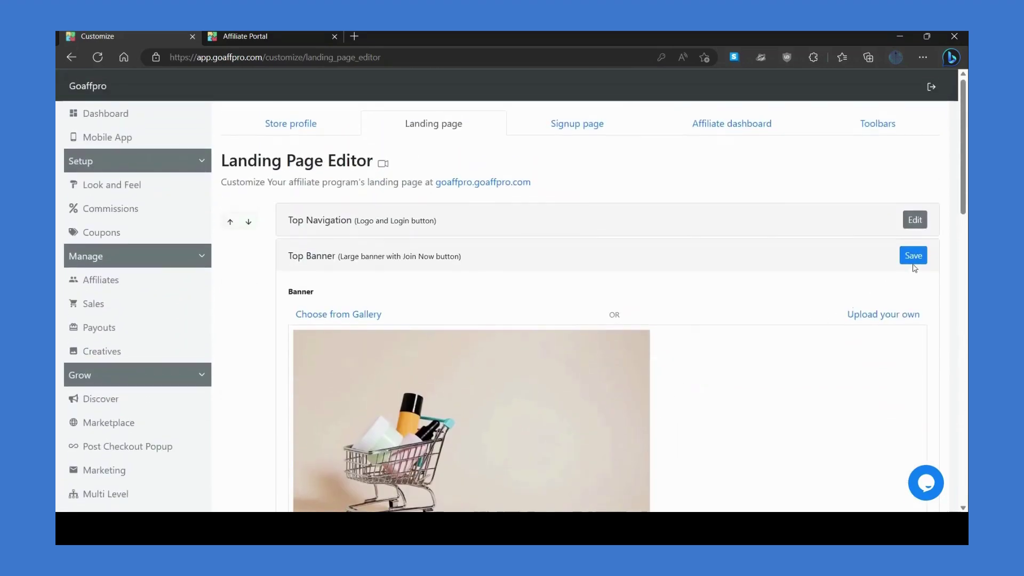
- Save the shopping-cart top banner and reload the live affiliate portal to confirm it
{"action": "left_click", "coordinate": [913, 259]}
{"action": "left_click", "coordinate": [260, 36]}
{"action": "left_click", "coordinate": [98, 58]}
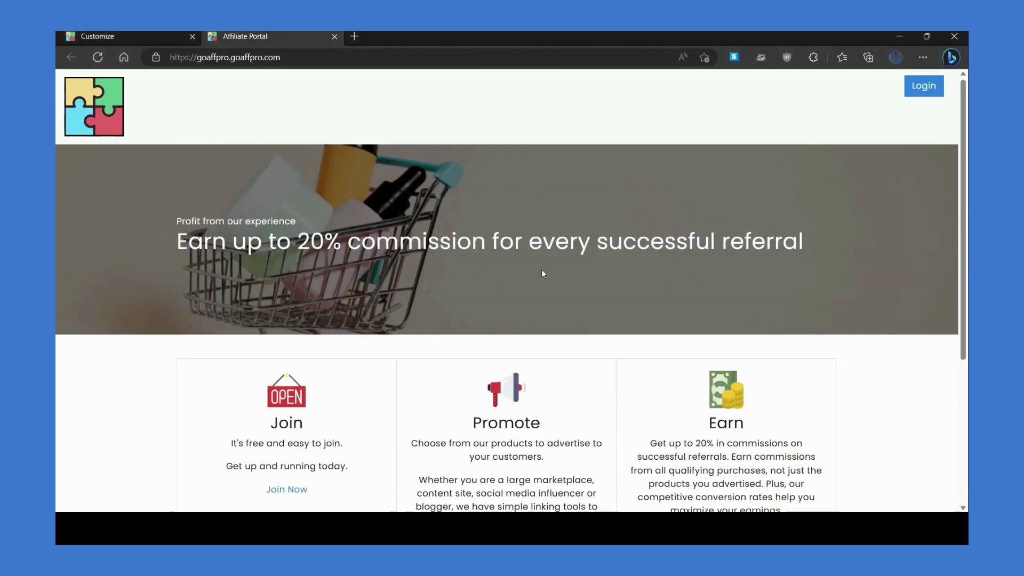
{"action": "left_click", "coordinate": [139, 38]}
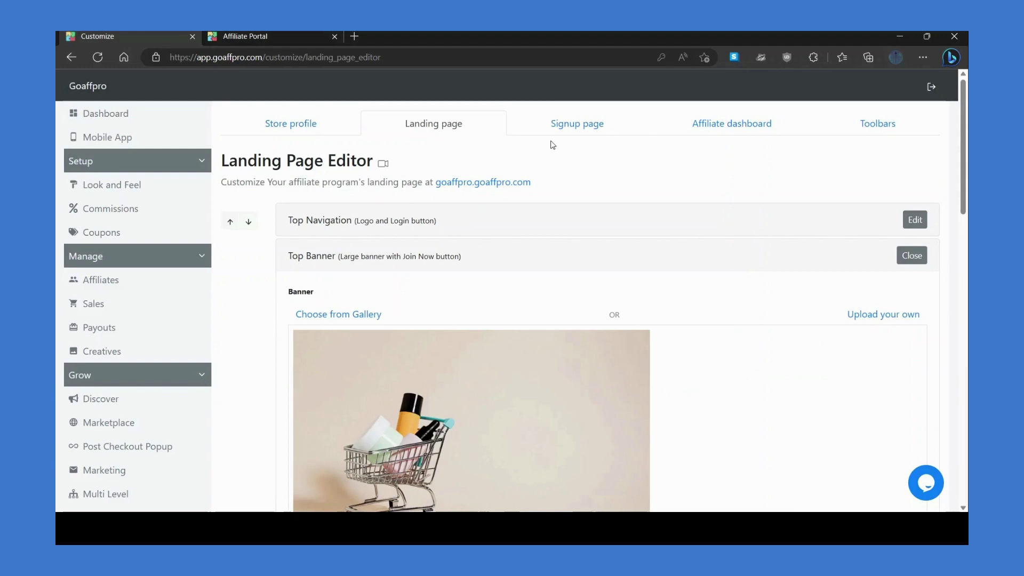
- Choose the sleek signup style and add the Name field to the signup form
{"action": "left_click", "coordinate": [572, 131]}
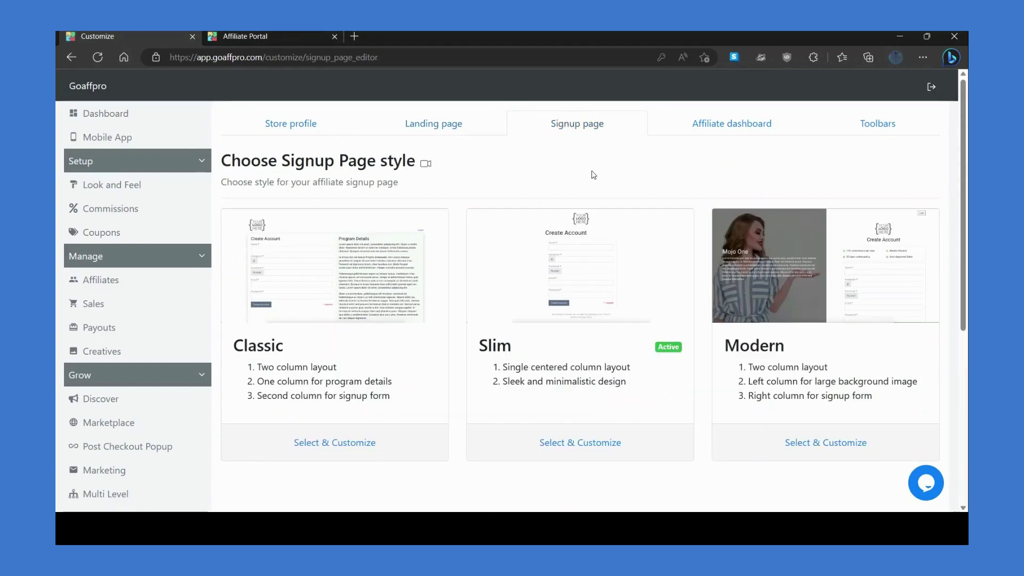
{"action": "left_click", "coordinate": [595, 443]}
{"action": "scroll", "coordinate": [792, 301], "scroll_direction": "down", "scroll_amount": 3}
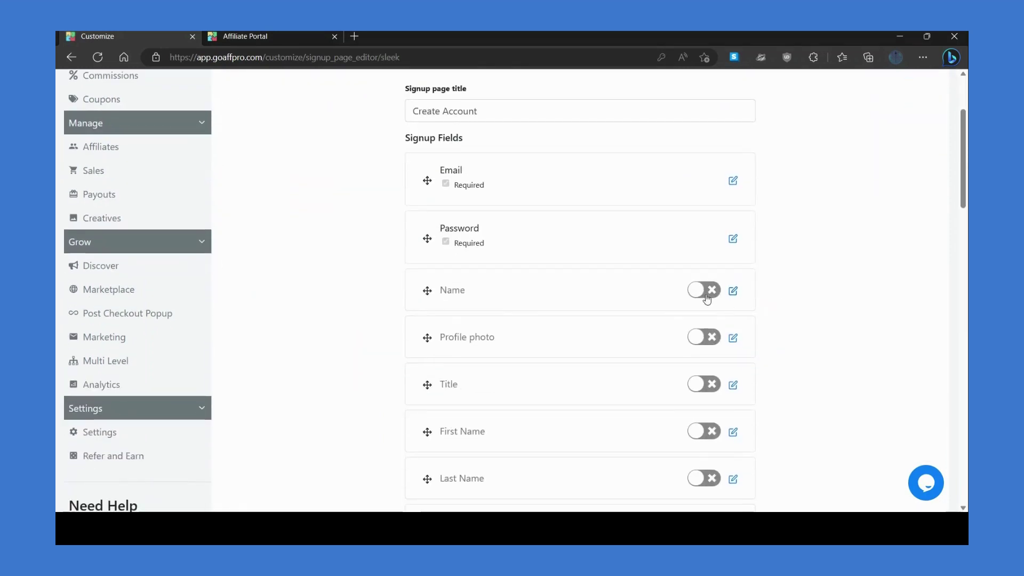
{"action": "left_click", "coordinate": [703, 290]}
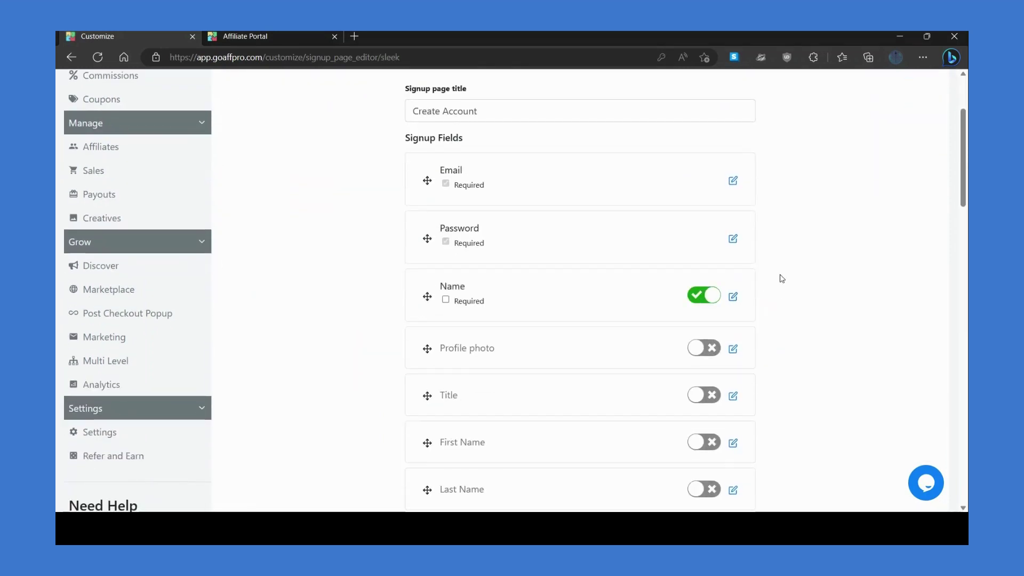
{"action": "scroll", "coordinate": [782, 278], "scroll_direction": "down", "scroll_amount": 20}
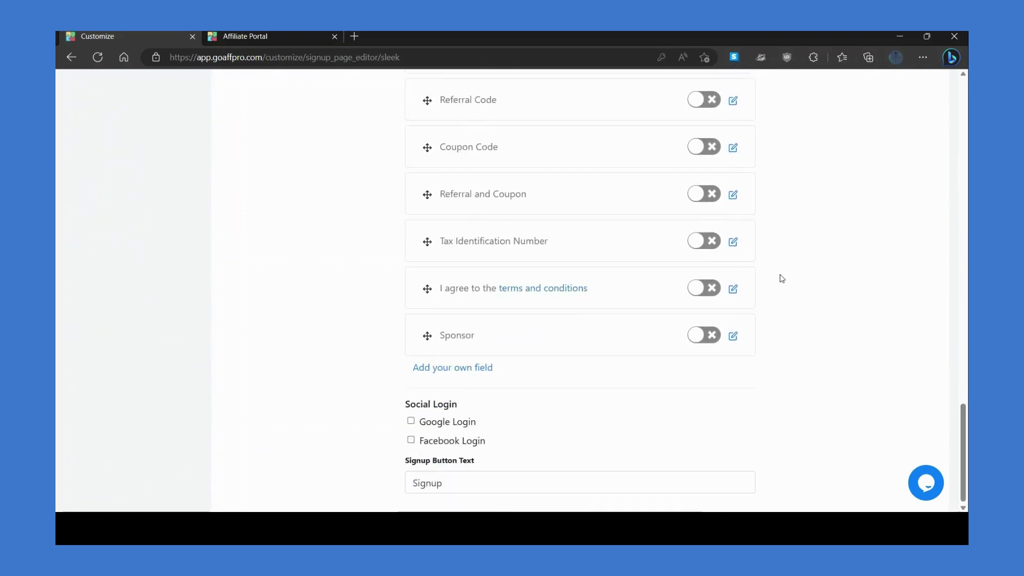
{"action": "left_click", "coordinate": [487, 368]}
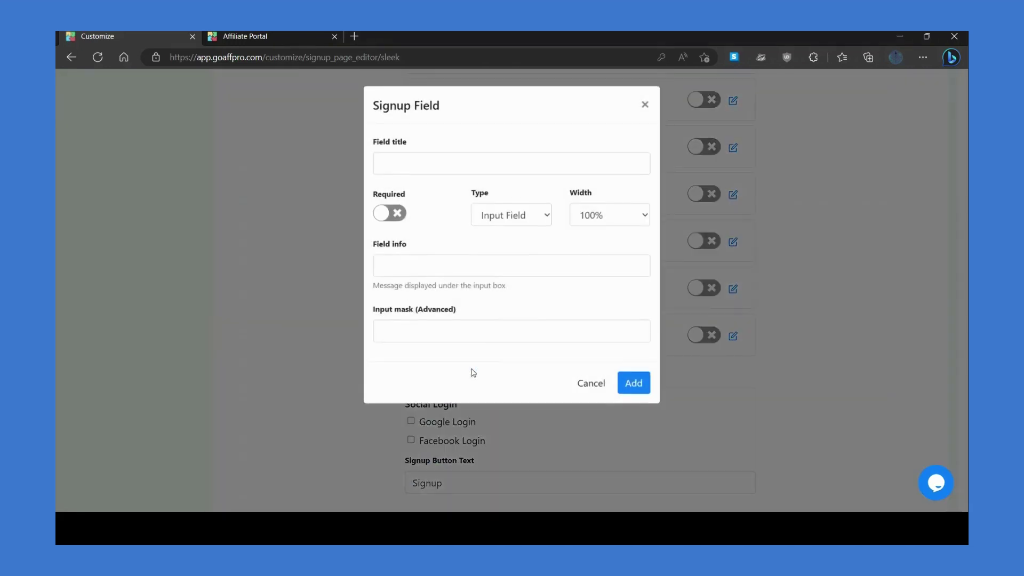
{"action": "left_click", "coordinate": [791, 311]}
- Save the sleek signup page and preview its Create Account form
{"action": "scroll", "coordinate": [791, 310], "scroll_direction": "up", "scroll_amount": 9}
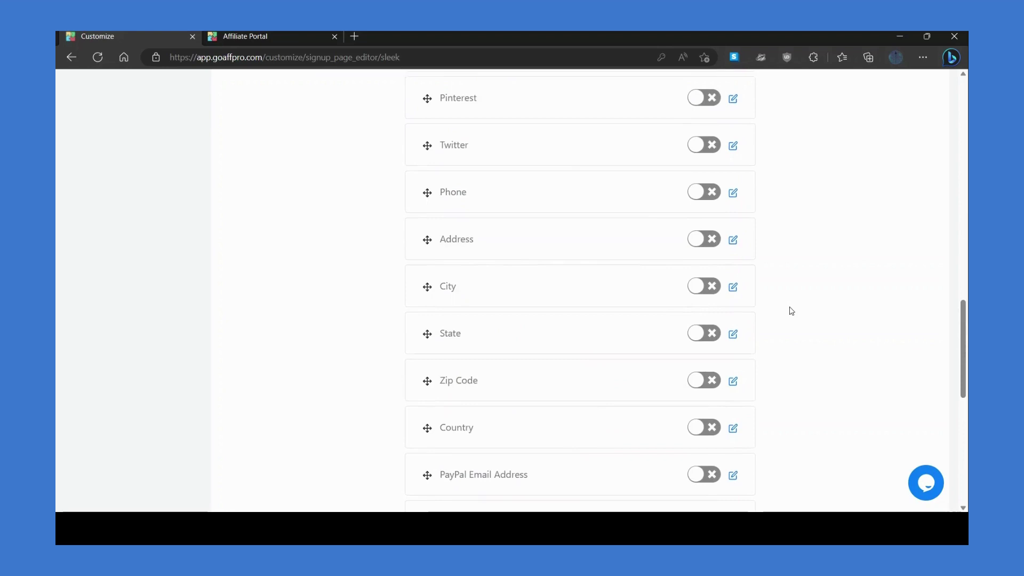
{"action": "scroll", "coordinate": [792, 310], "scroll_direction": "up", "scroll_amount": 12}
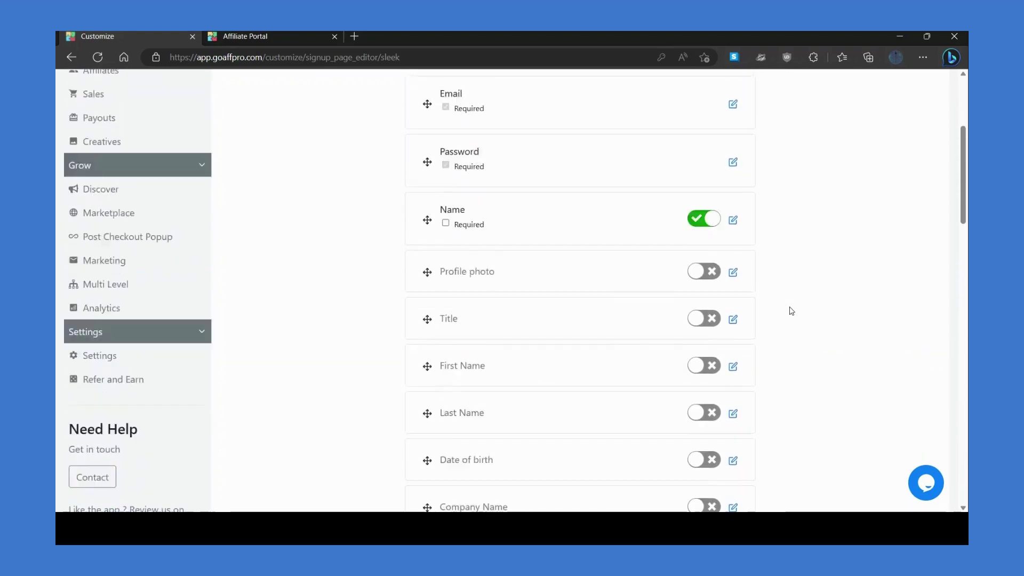
{"action": "scroll", "coordinate": [792, 310], "scroll_direction": "up", "scroll_amount": 4}
{"action": "left_click", "coordinate": [922, 182]}
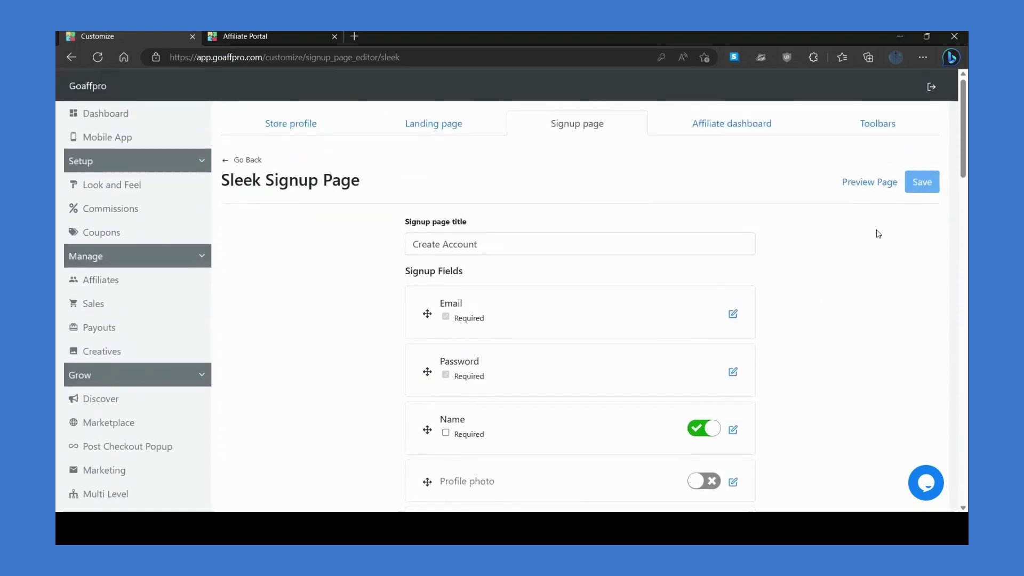
{"action": "left_click", "coordinate": [863, 185]}
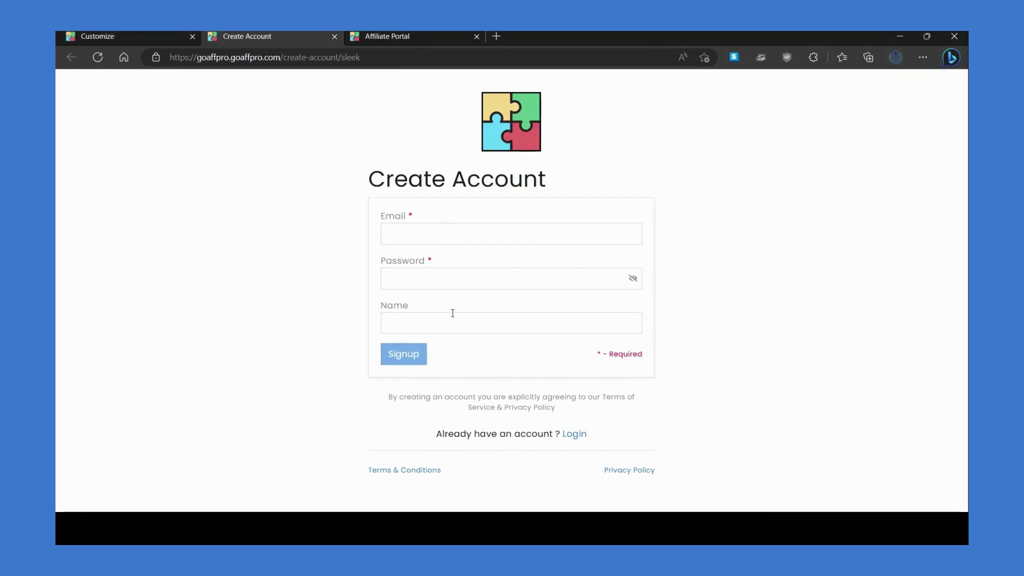
{"action": "left_click", "coordinate": [139, 33]}
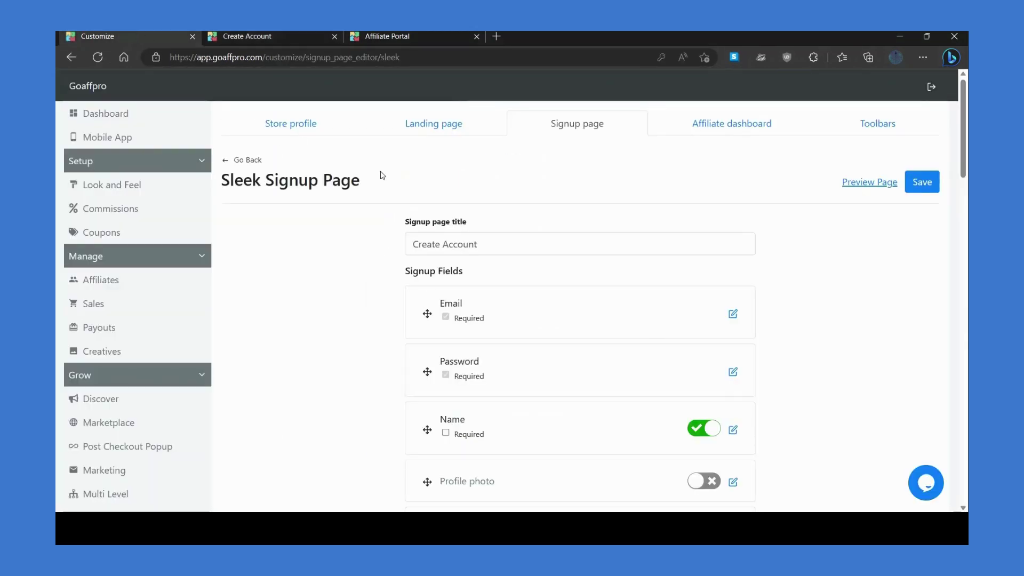
- Select the Classic signup style, paste 'Example Text' into program details, and preview it
{"action": "left_click", "coordinate": [247, 160]}
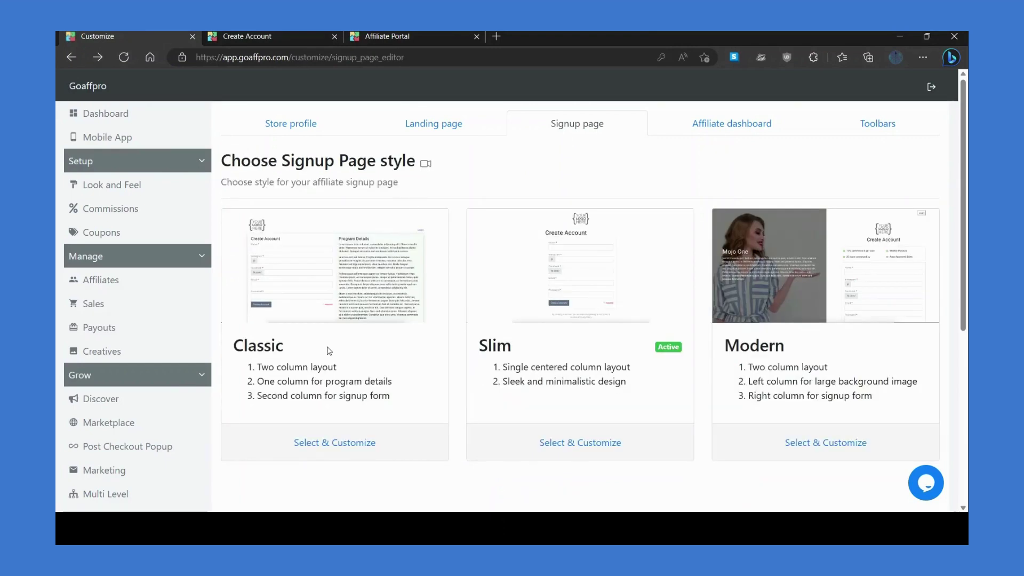
{"action": "left_click", "coordinate": [356, 442]}
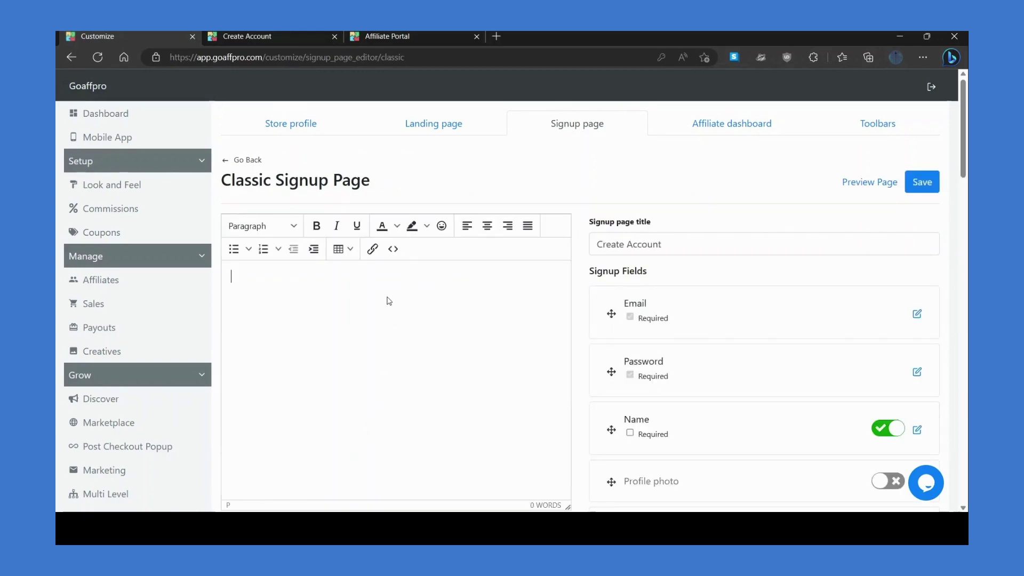
{"action": "type", "text": "Example Text"}
{"action": "left_click", "coordinate": [870, 184]}
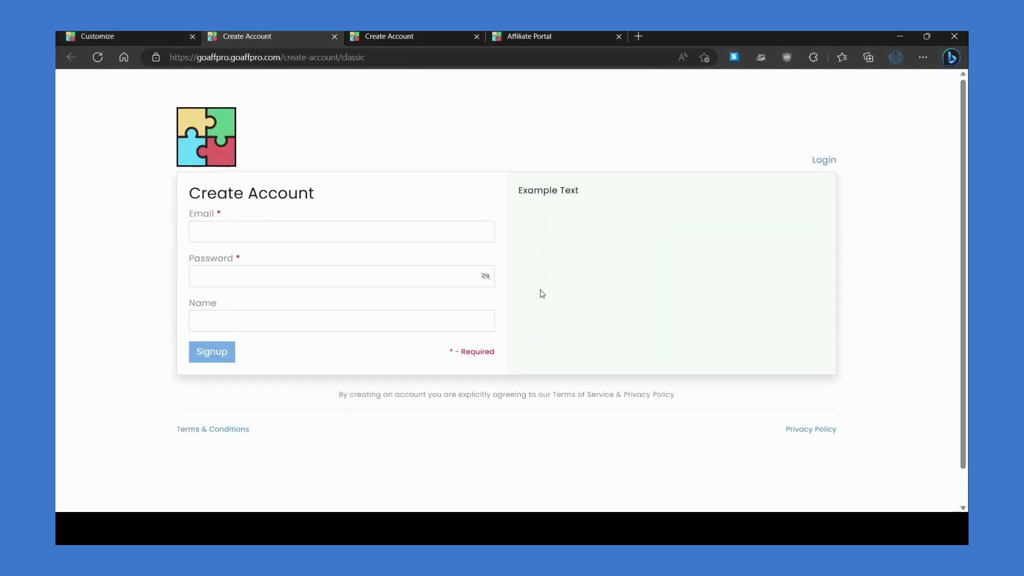
{"action": "left_click", "coordinate": [134, 37]}
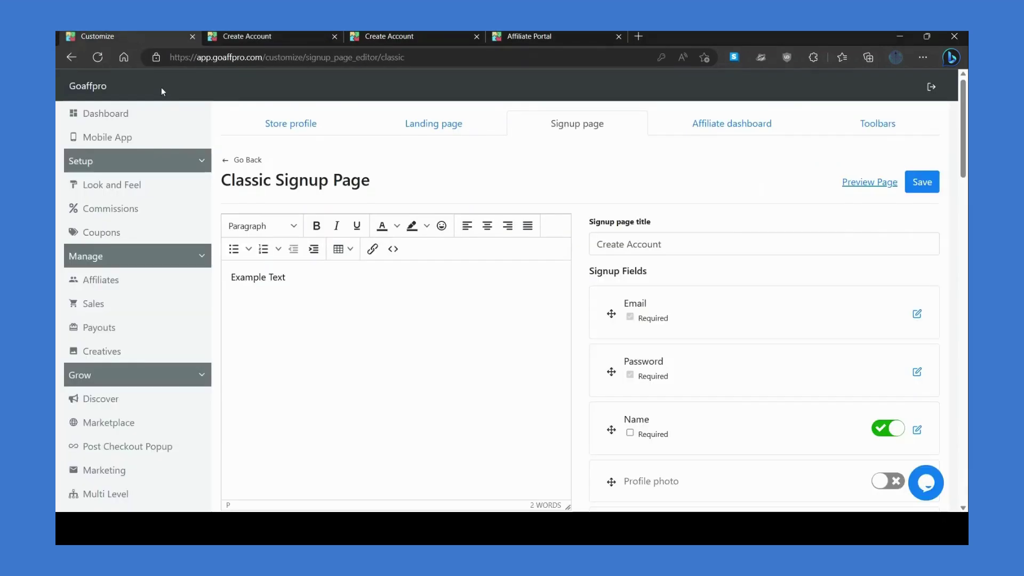
{"action": "left_click", "coordinate": [221, 159]}
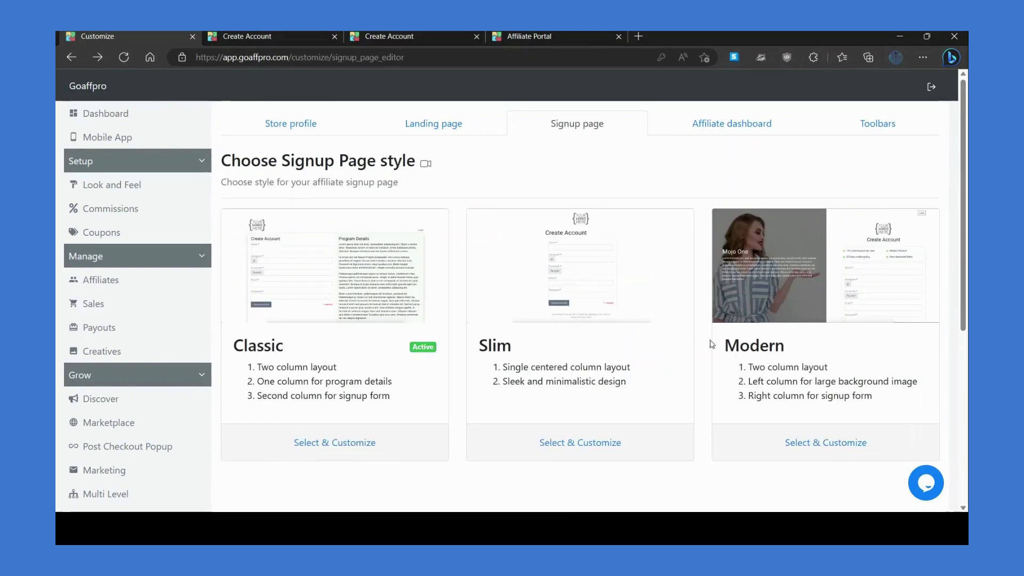
- Select the Modern signup style, upload a background photo, save, and preview the page
{"action": "left_click", "coordinate": [826, 443]}
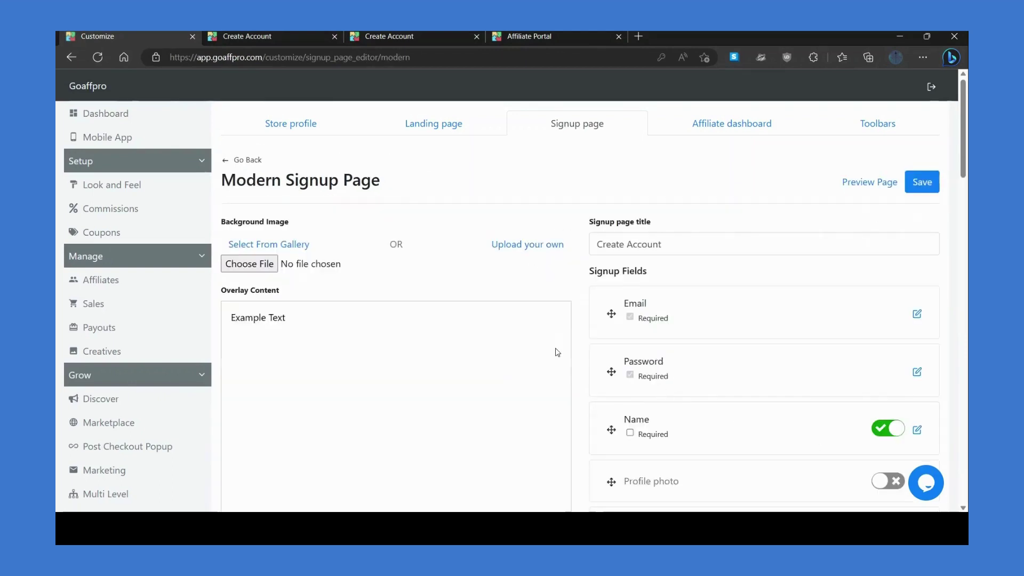
{"action": "left_click", "coordinate": [274, 269]}
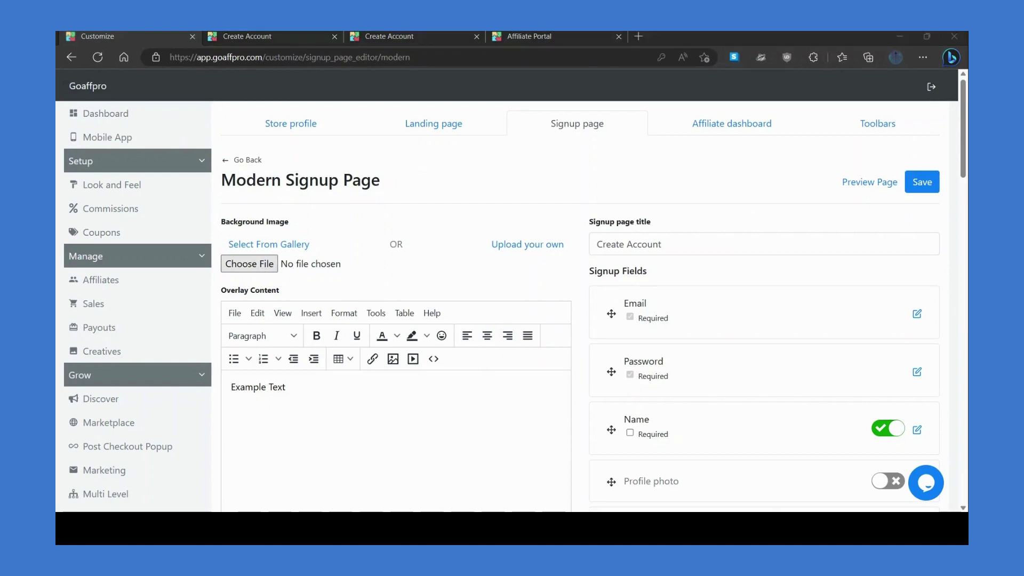
{"action": "key", "text": "Return"}
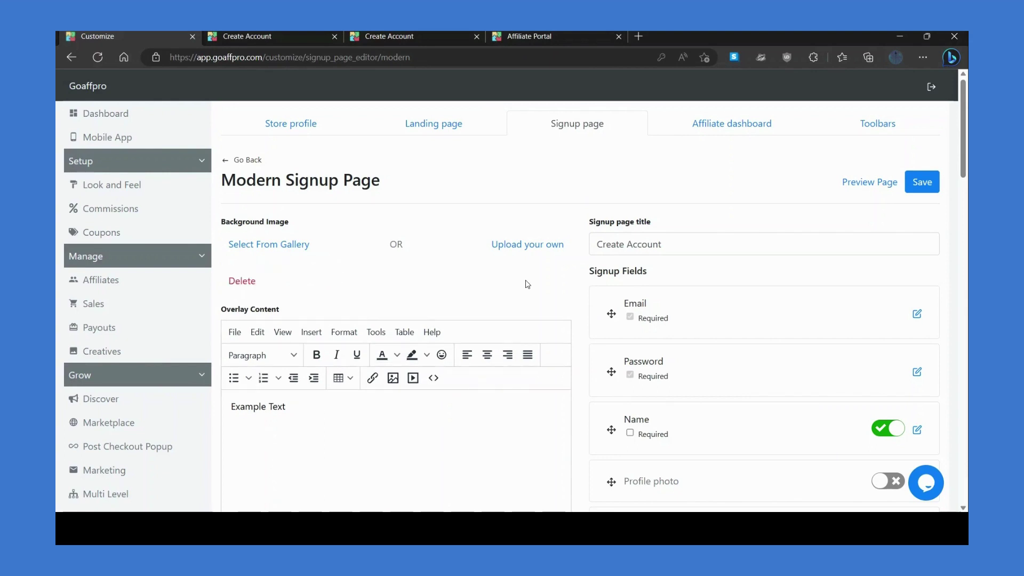
{"action": "left_click", "coordinate": [923, 186]}
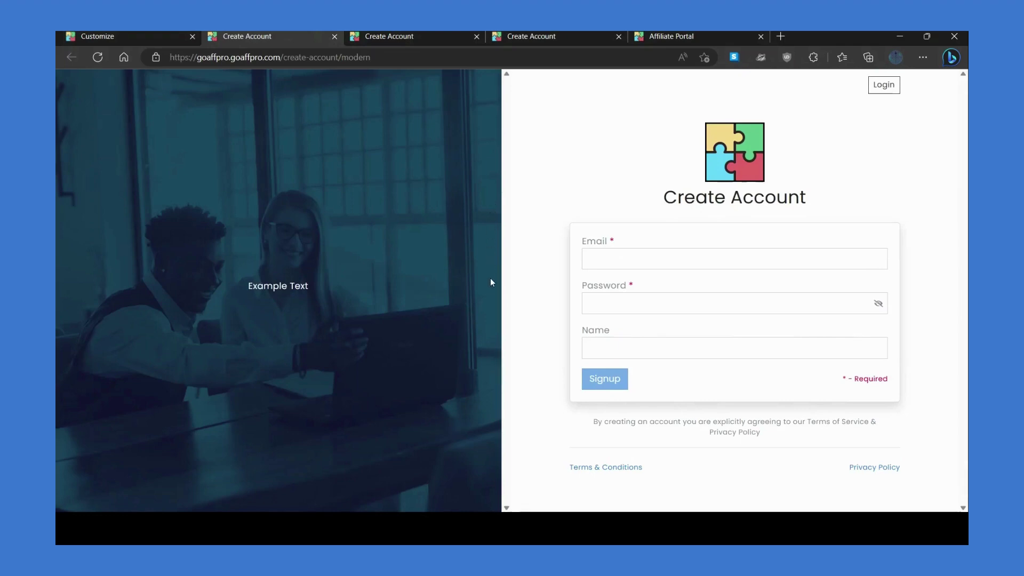
{"action": "left_click", "coordinate": [134, 36]}
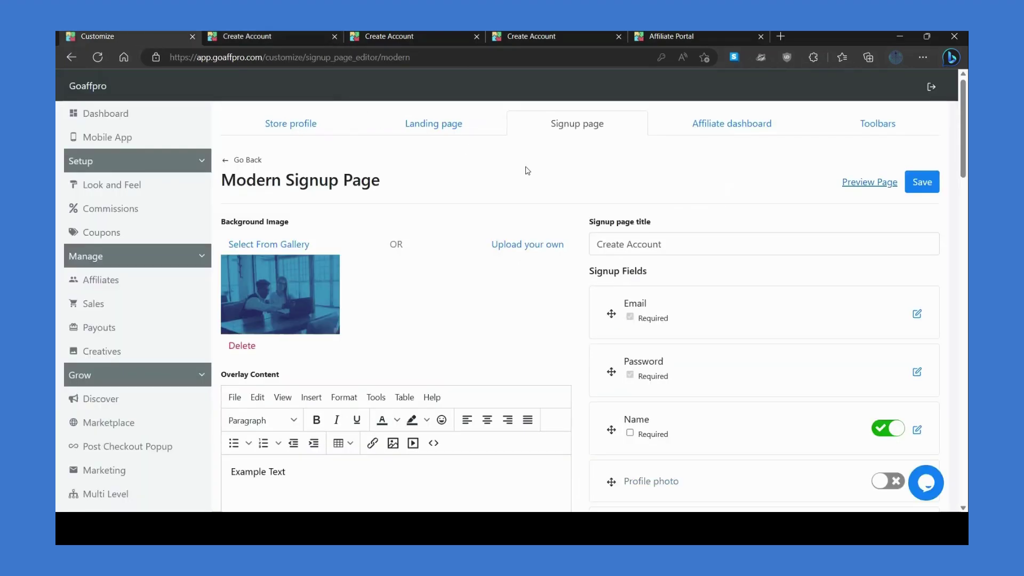
{"action": "left_click", "coordinate": [258, 160]}
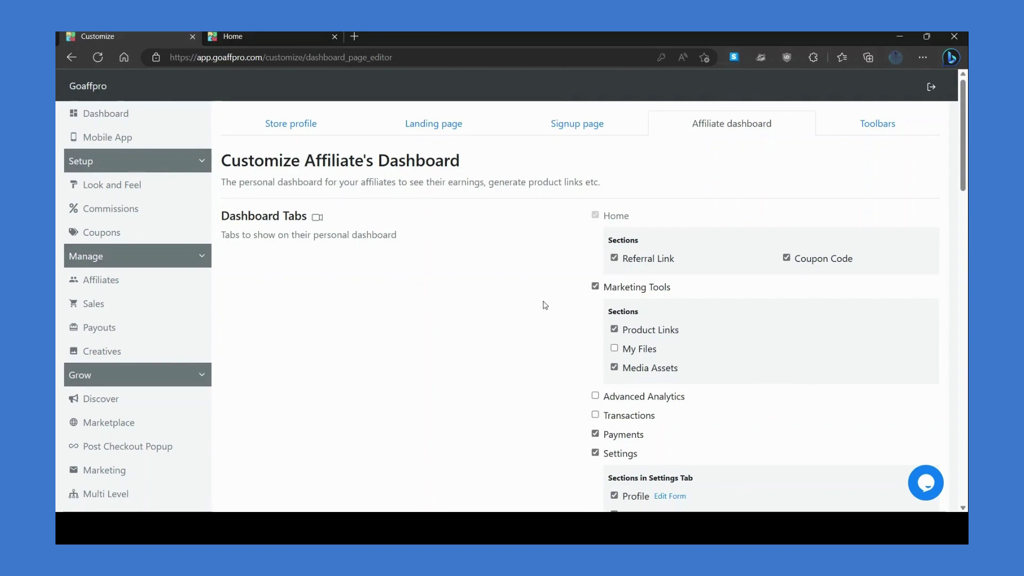
- Enable the Advanced Analytics tab and confirm the Analytics page on the reloaded affiliate dashboard
{"action": "scroll", "coordinate": [545, 305], "scroll_direction": "down", "scroll_amount": 2}
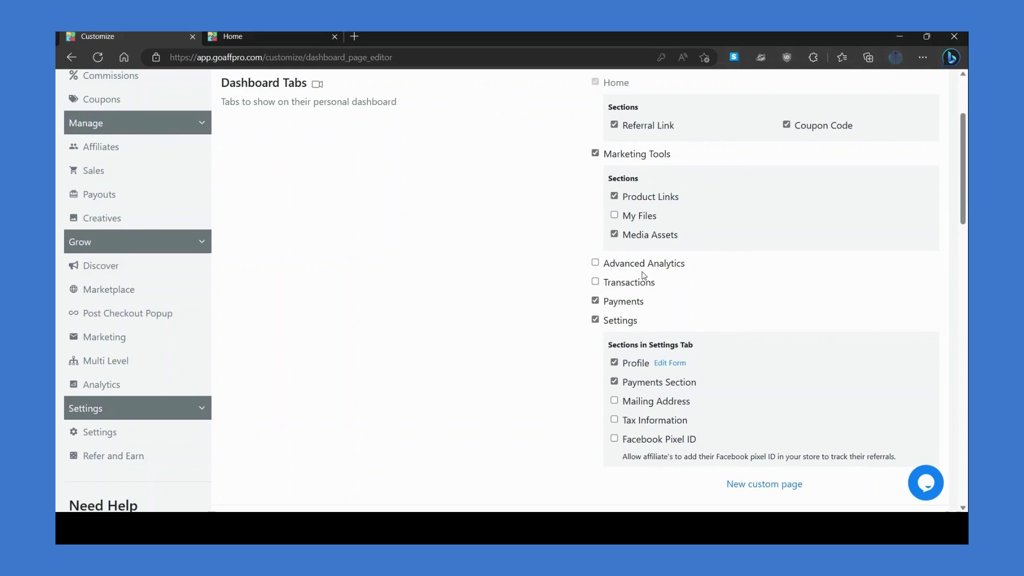
{"action": "left_click", "coordinate": [596, 263]}
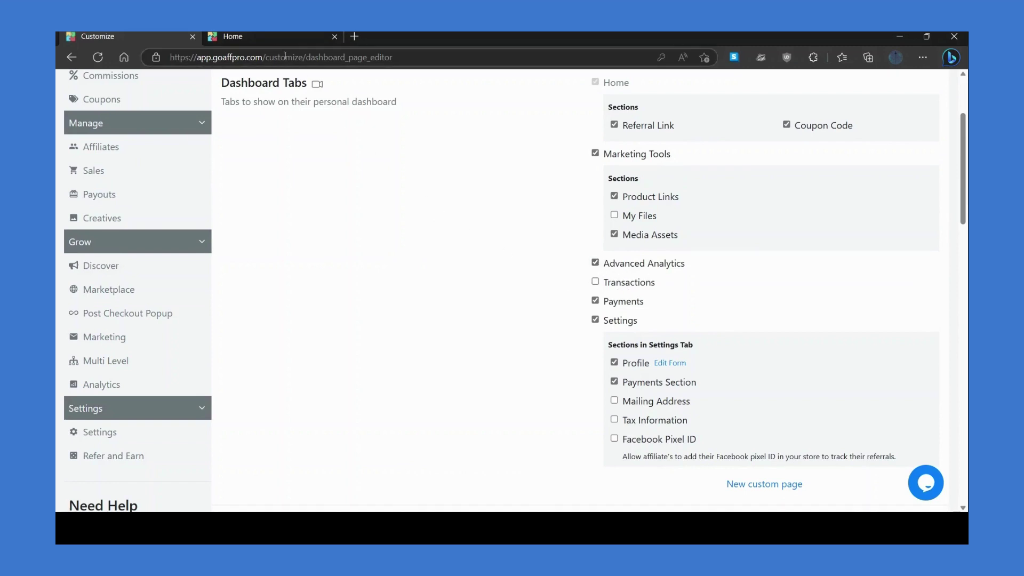
{"action": "left_click", "coordinate": [271, 38]}
{"action": "left_click", "coordinate": [97, 57]}
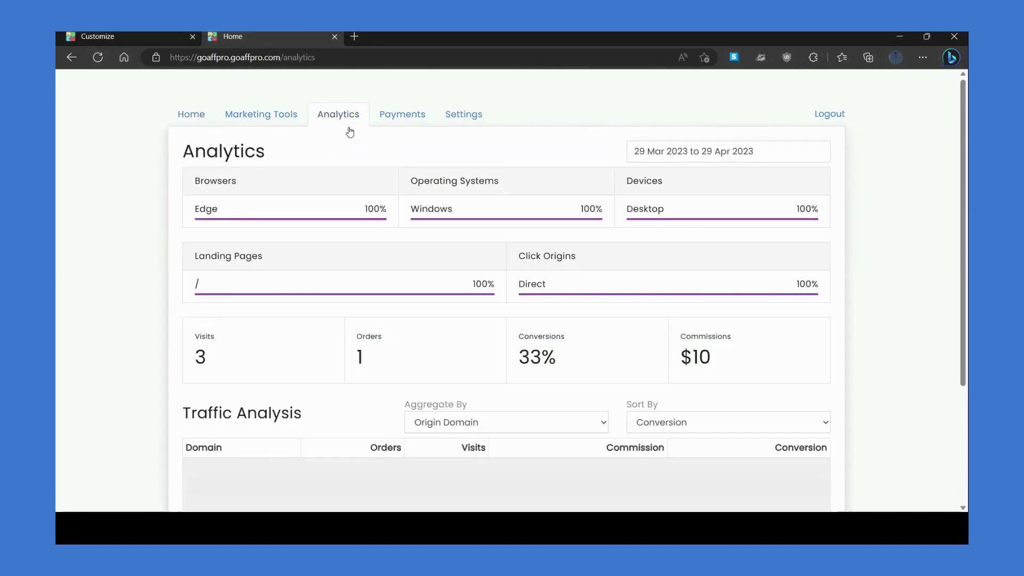
{"action": "left_click", "coordinate": [192, 118]}
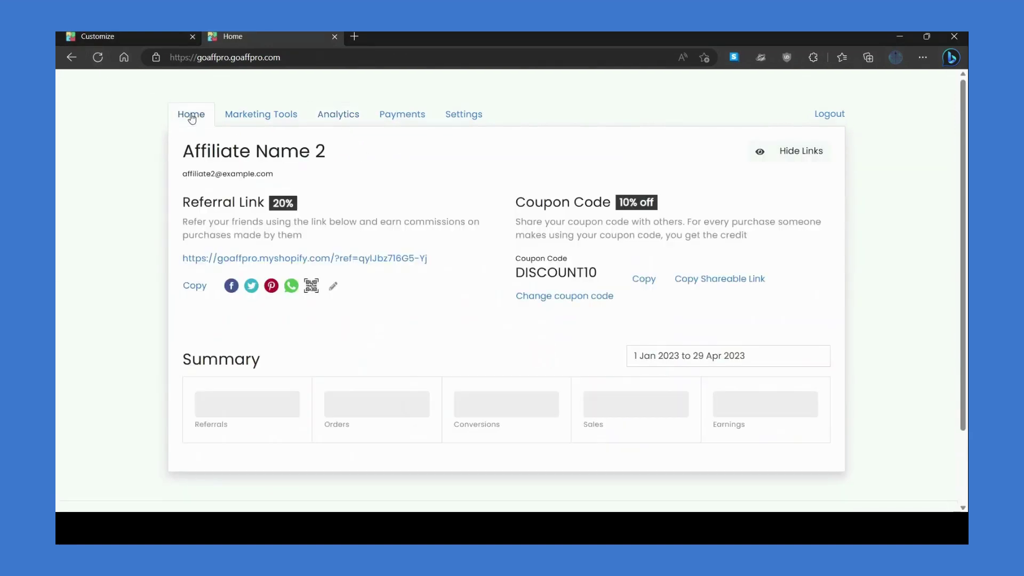
{"action": "left_click", "coordinate": [136, 36]}
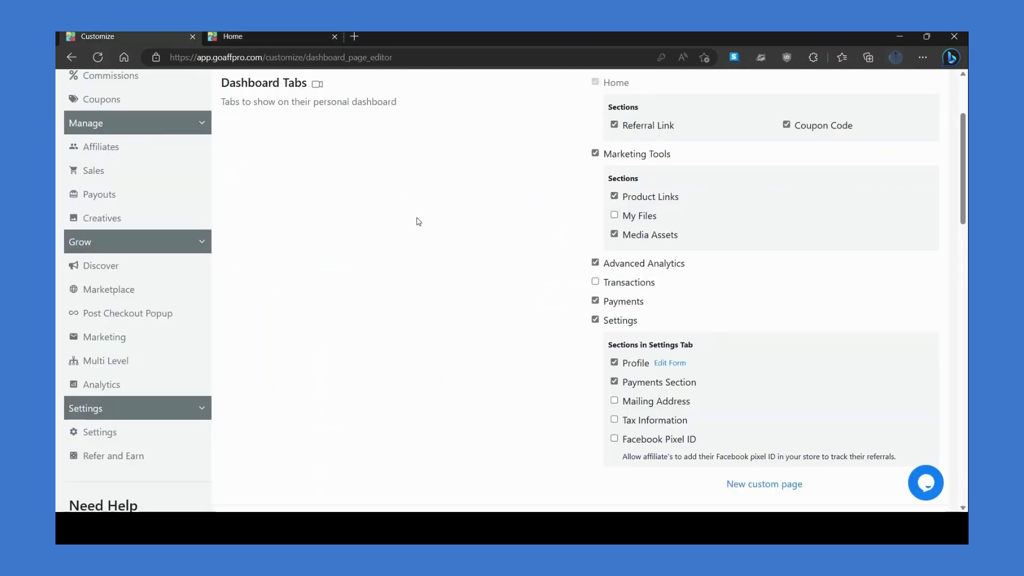
- Turn on Show Order details and reload the affiliate dashboard to see the orders Details table
{"action": "scroll", "coordinate": [419, 221], "scroll_direction": "down", "scroll_amount": 3}
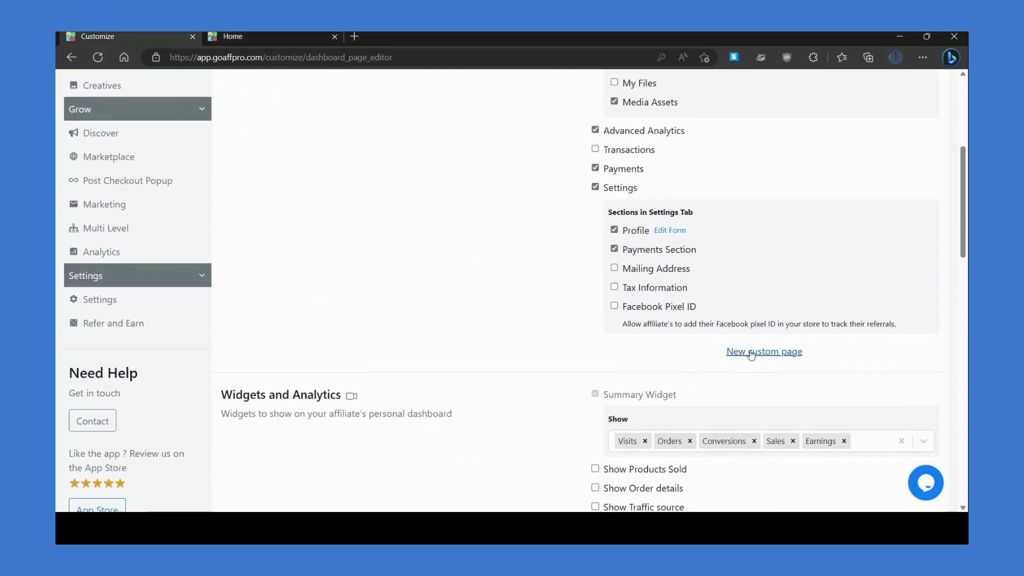
{"action": "scroll", "coordinate": [418, 294], "scroll_direction": "down", "scroll_amount": 5}
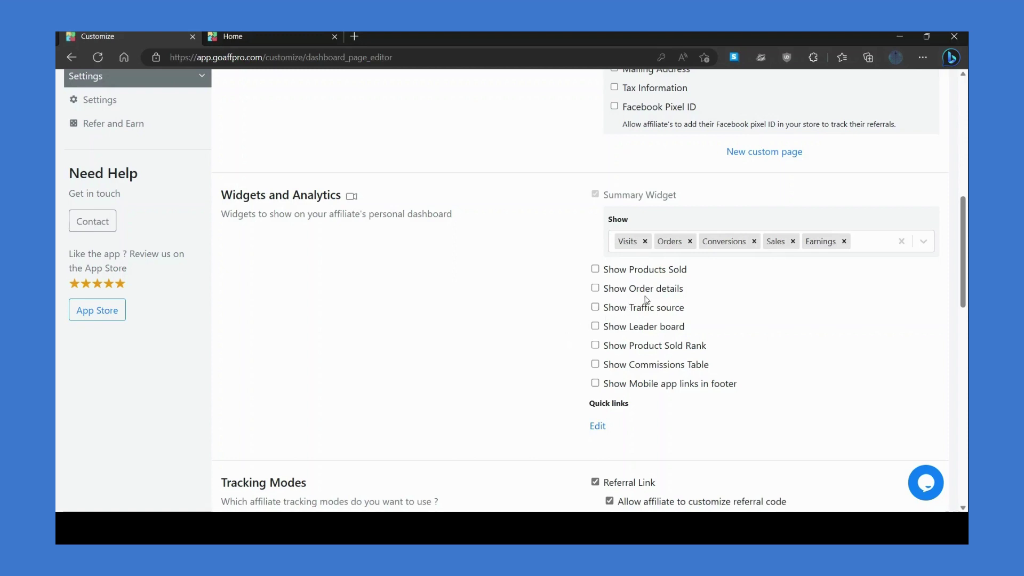
{"action": "left_click", "coordinate": [596, 288]}
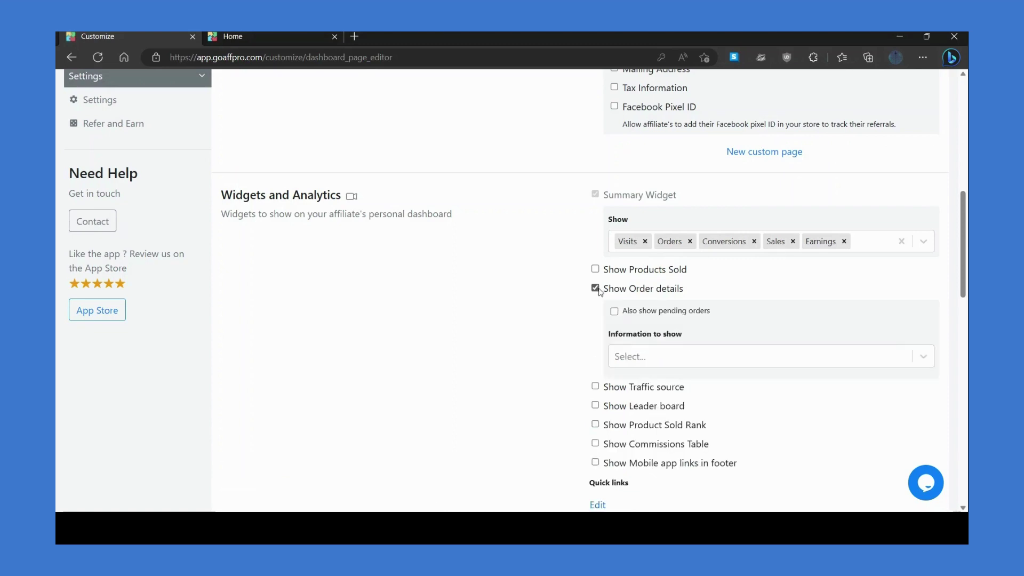
{"action": "left_click", "coordinate": [253, 36]}
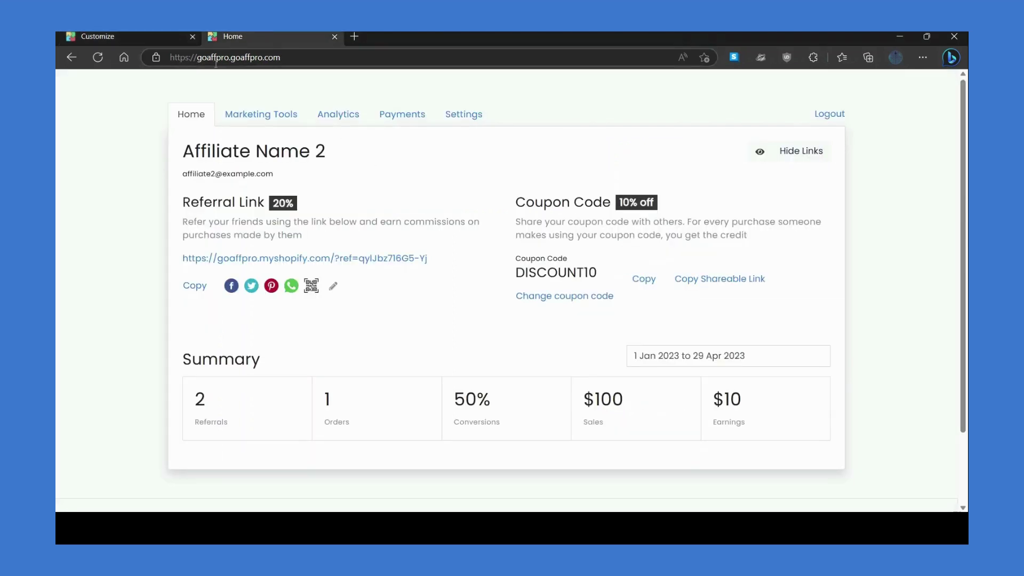
{"action": "left_click", "coordinate": [100, 60]}
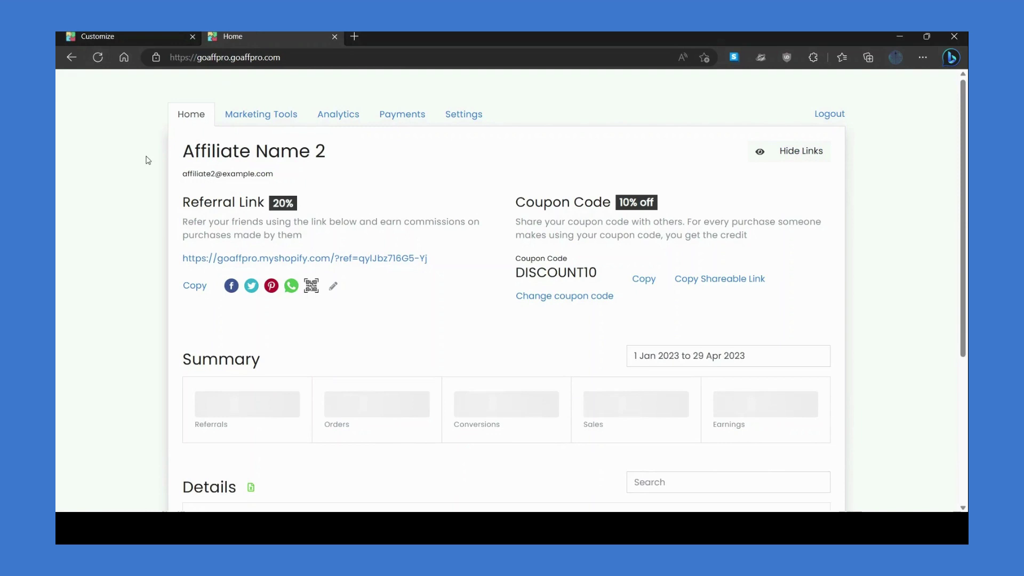
{"action": "scroll", "coordinate": [148, 162], "scroll_direction": "down", "scroll_amount": 4}
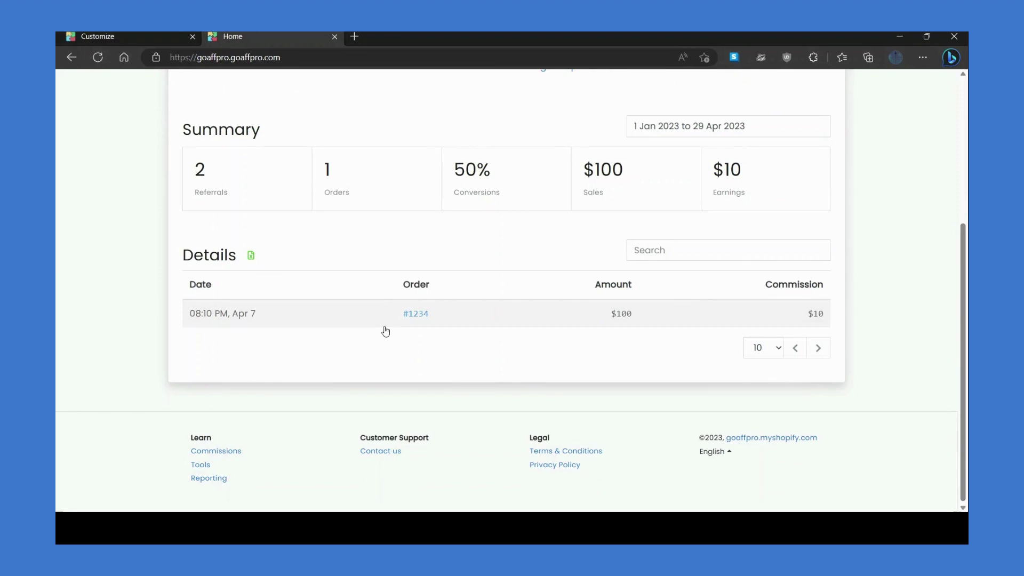
{"action": "key", "text": "ctrl+Tab"}
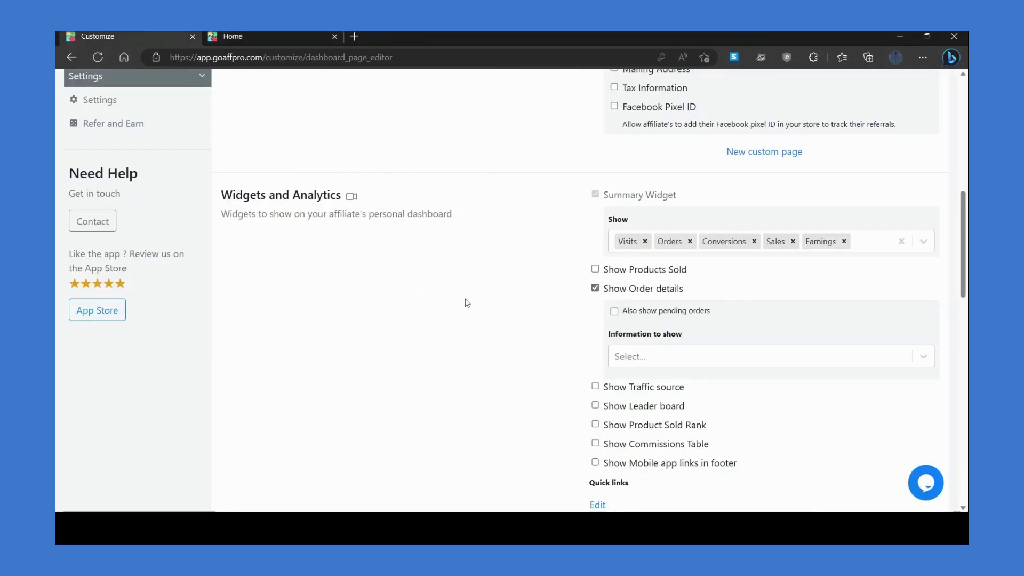
{"action": "scroll", "coordinate": [466, 303], "scroll_direction": "up", "scroll_amount": 10}
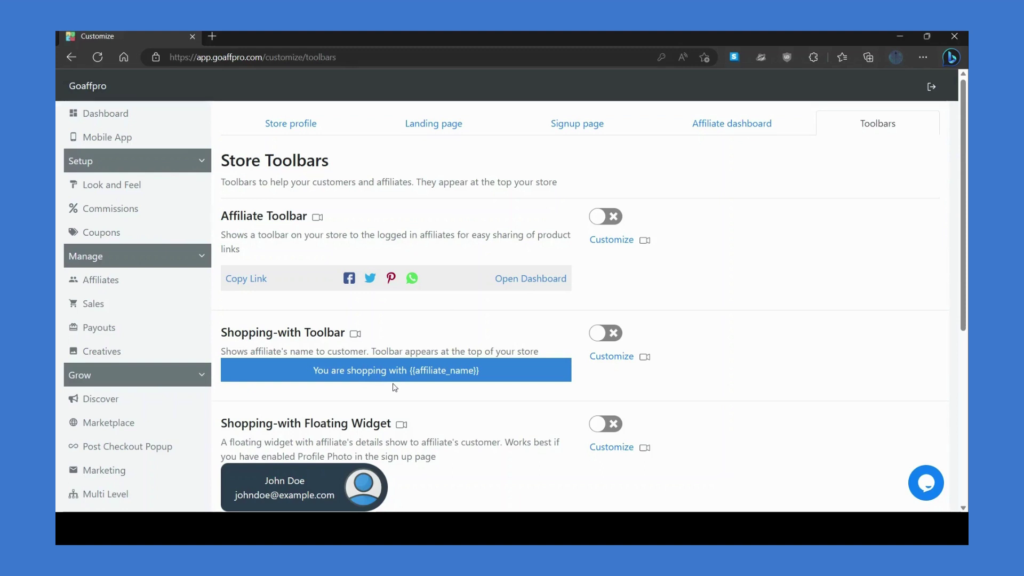
{"action": "scroll", "coordinate": [395, 387], "scroll_direction": "down", "scroll_amount": 3}
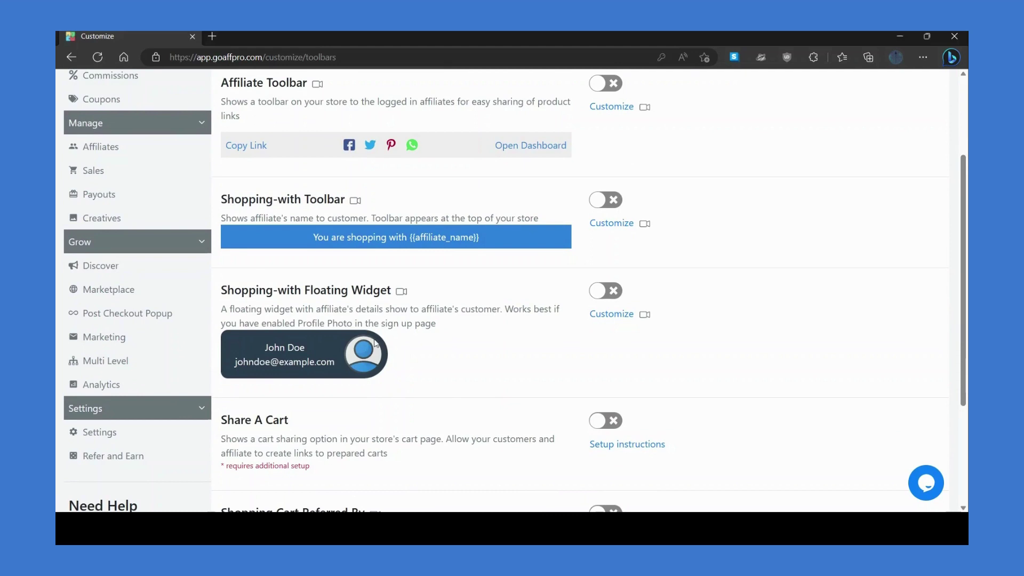